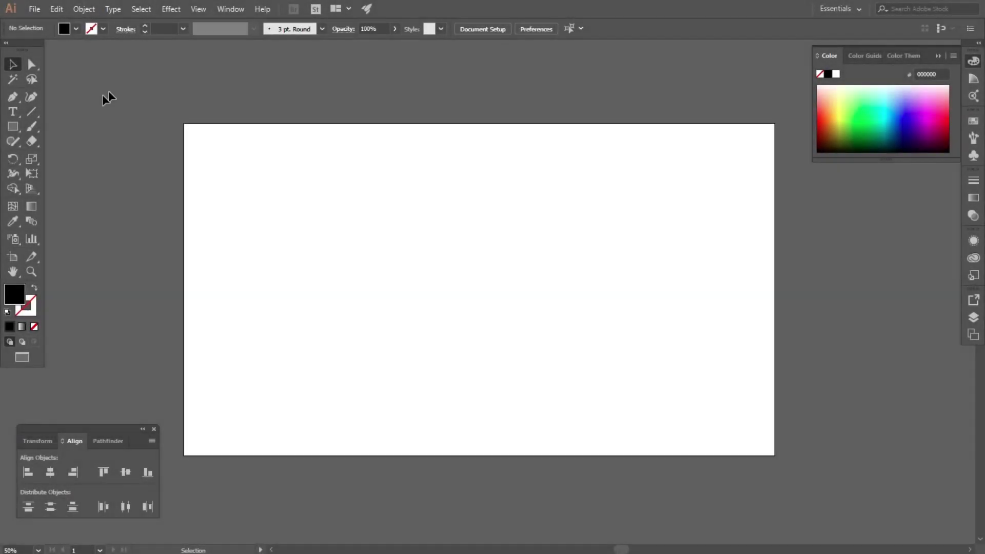
Draw a thin full-width black bar at the artboard top and Alt-drag a copy just below
drag(192, 128, 771, 135)
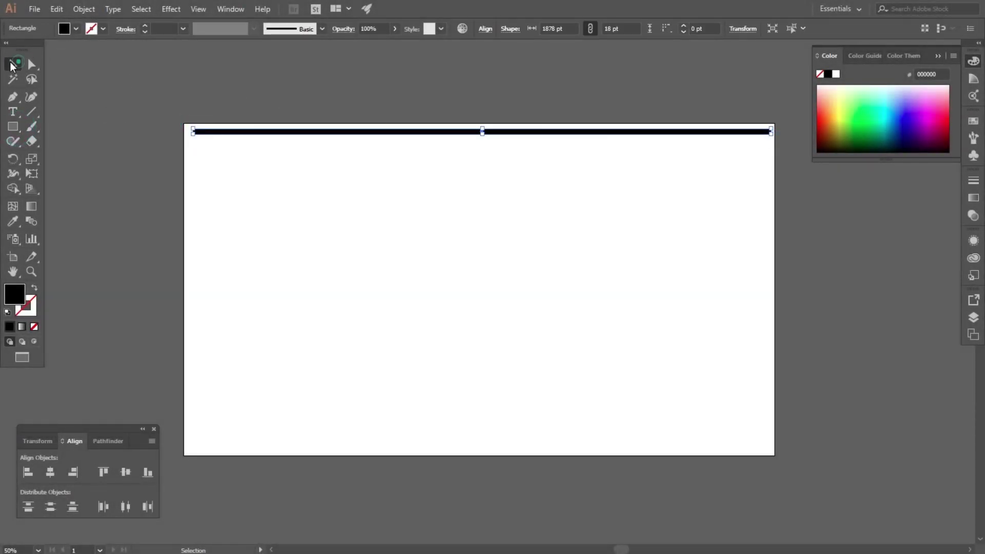
click(10, 65)
click(262, 170)
scroll(220, 137, up, 2)
drag(222, 135, 223, 157)
Repeat the copy with Ctrl+D to fill the artboard with bars, then marquee-select all stripes
key(ctrl+d)
key(ctrl+d)
key(ctrl+d)
key(ctrl+d)
key(ctrl+d)
key(ctrl+d)
key(ctrl+d)
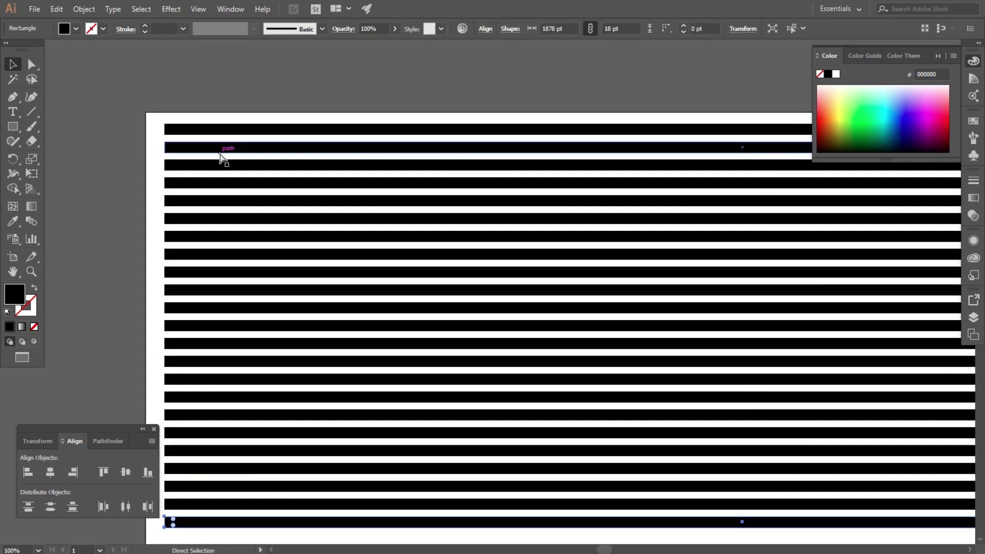
key(ctrl+d)
key(ctrl+d)
key(ctrl+d)
scroll(260, 131, down, 2)
key(ctrl+d)
key(ctrl+d)
key(ctrl+d)
key(ctrl+d)
key(ctrl+d)
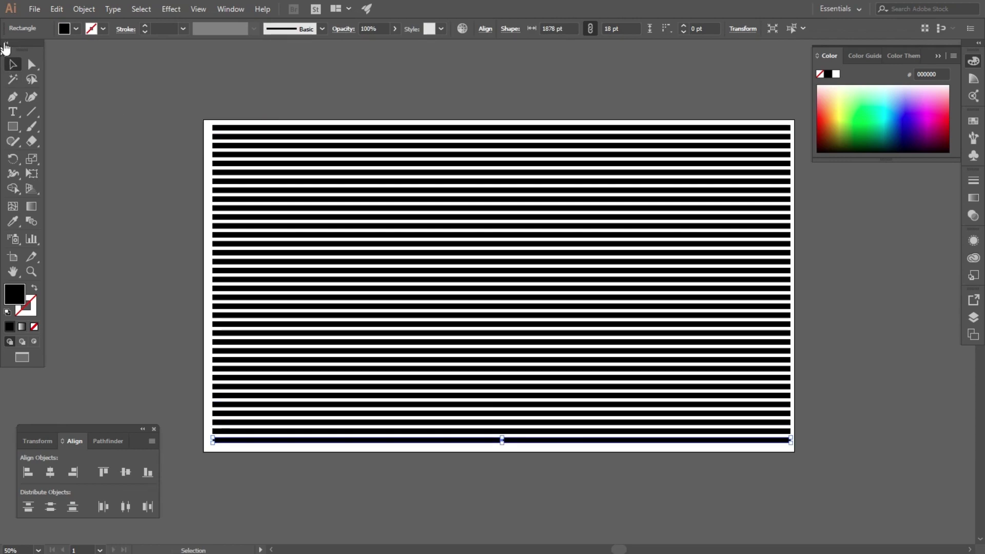
drag(140, 102, 201, 141)
drag(834, 468, 783, 447)
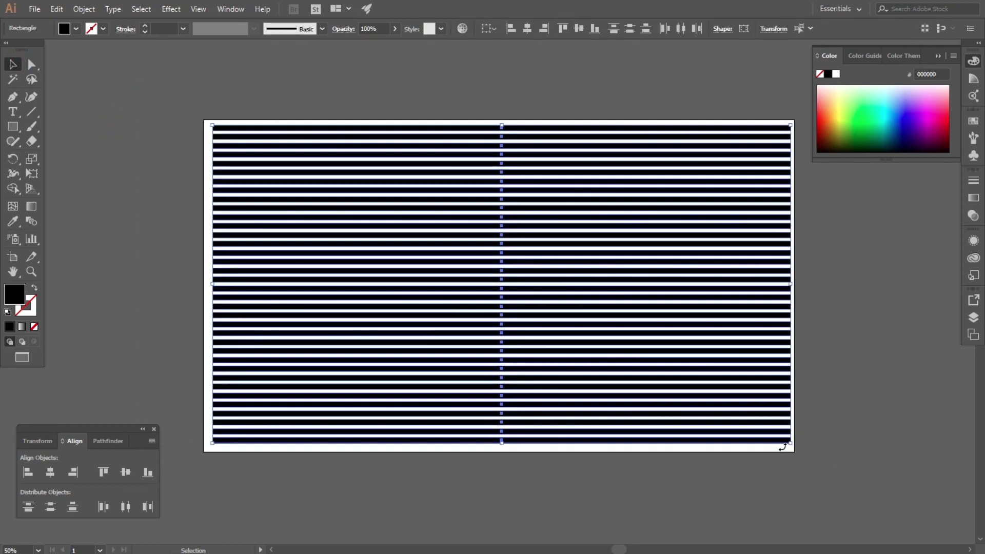
Make an envelope mesh on the bars with Preview on, 4 rows and 14 columns
click(85, 8)
mouse_move(116, 328)
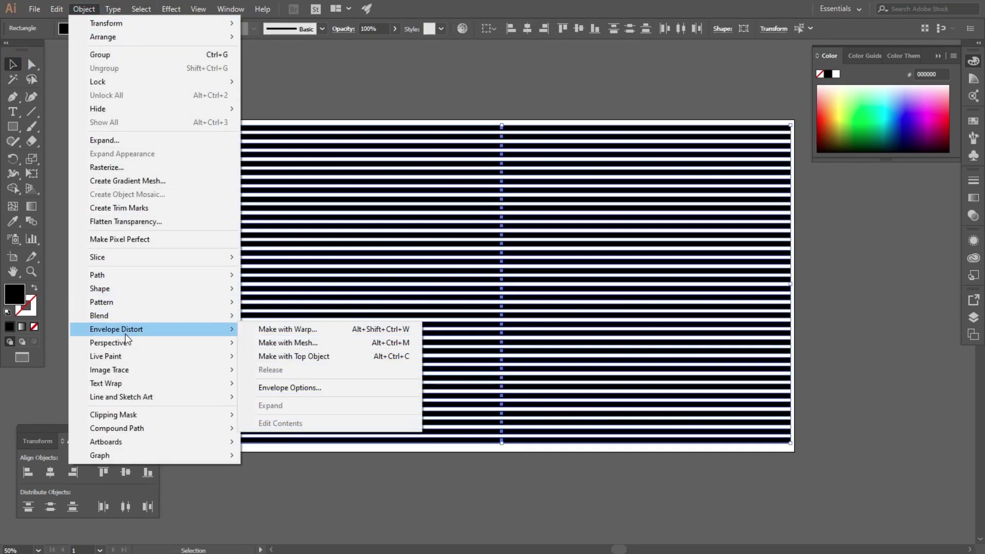
click(278, 343)
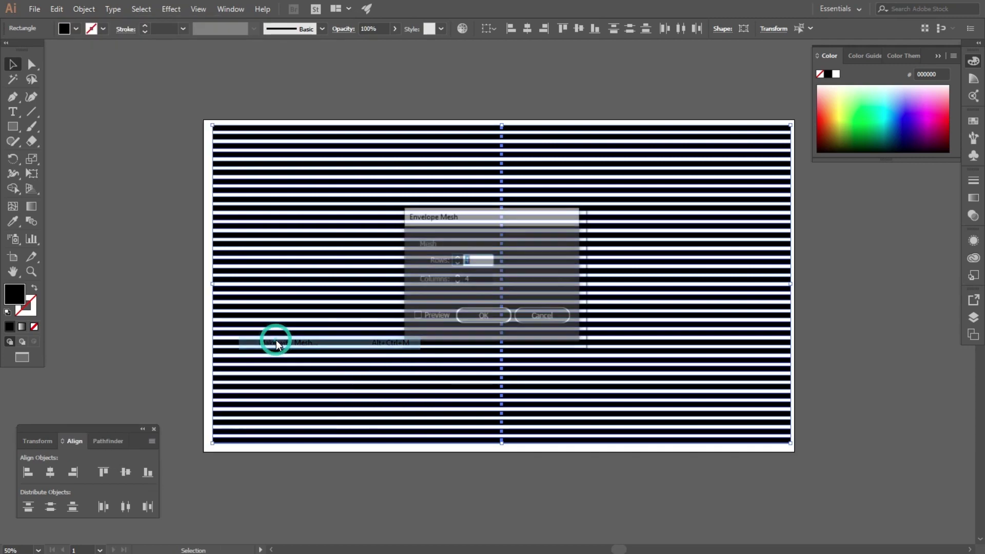
click(432, 320)
double_click(469, 279)
text(1)
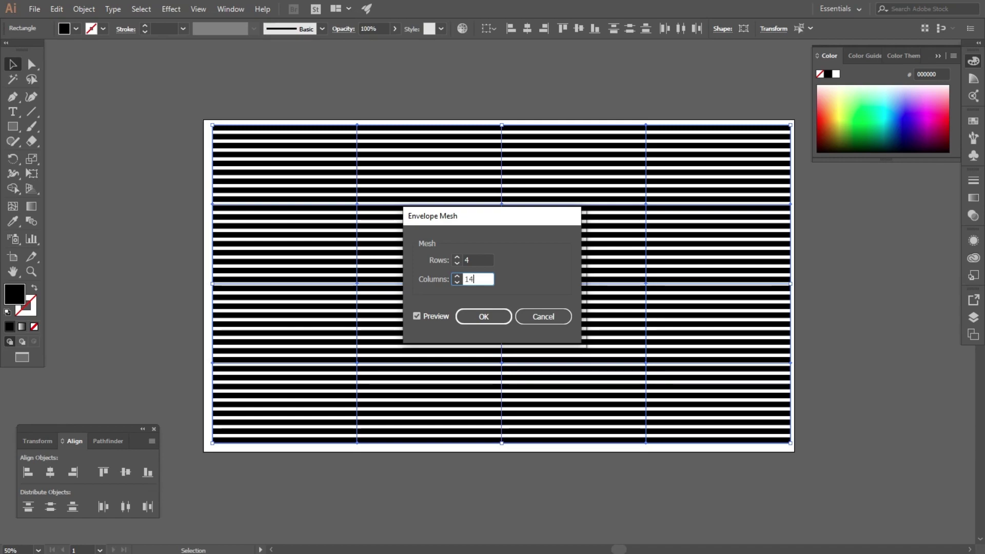
click(466, 318)
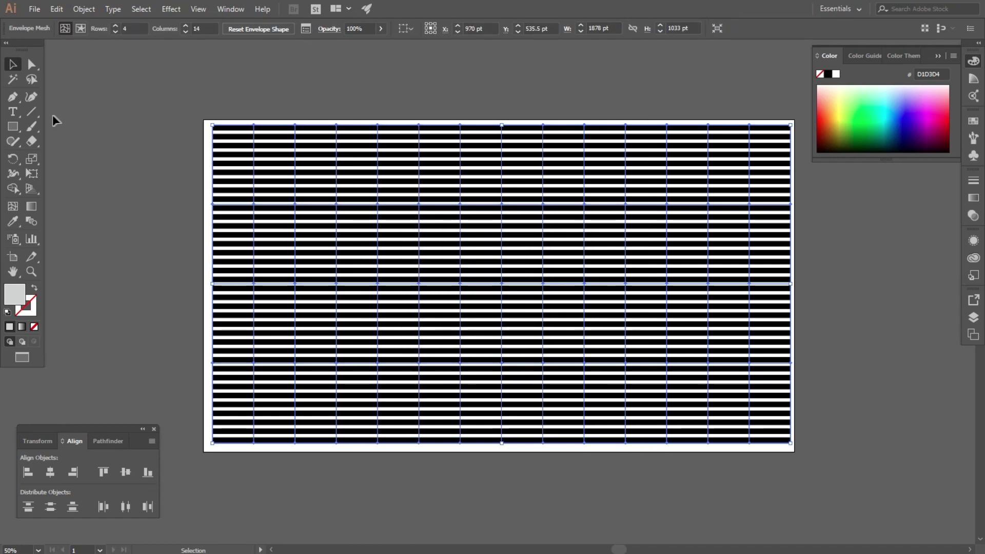
Select several mesh-point columns and drag them upward into two wave bumps
click(29, 68)
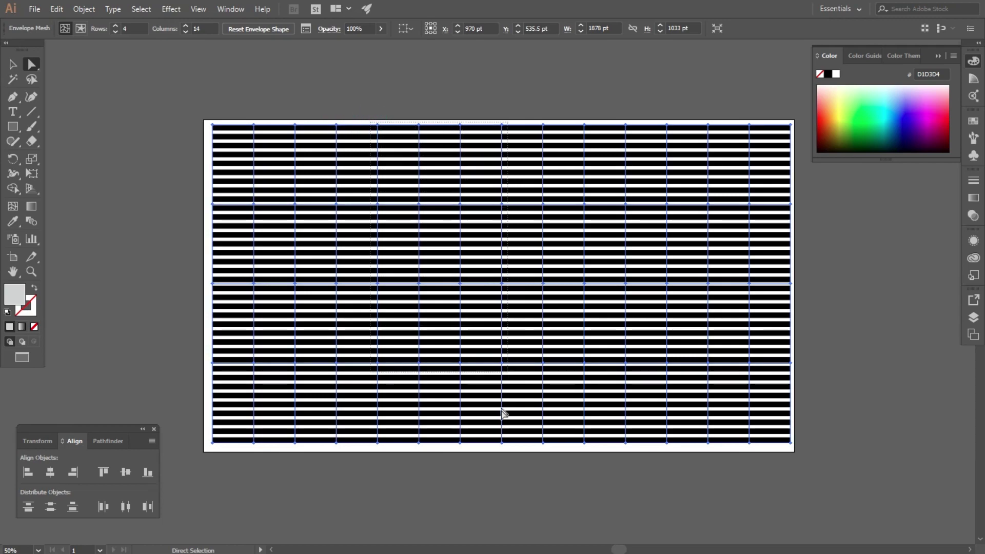
drag(510, 468, 510, 468)
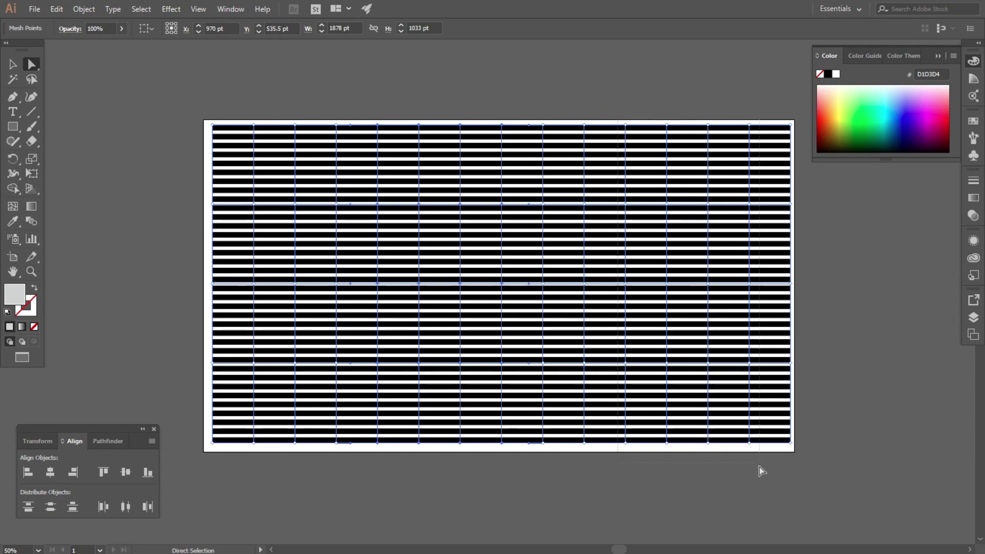
drag(758, 470, 759, 469)
drag(748, 126, 750, 67)
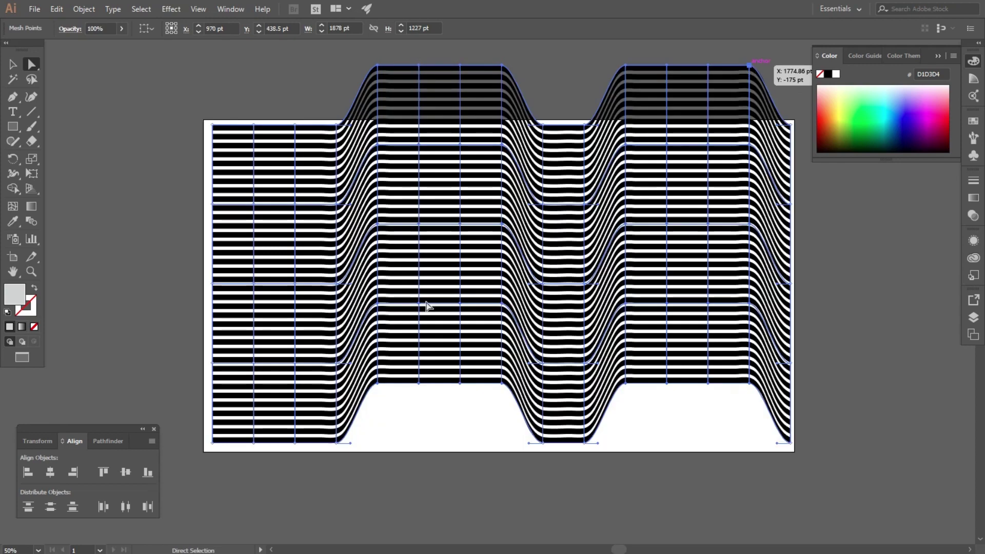
Select the whole warped striped envelope and move it left and down
click(13, 66)
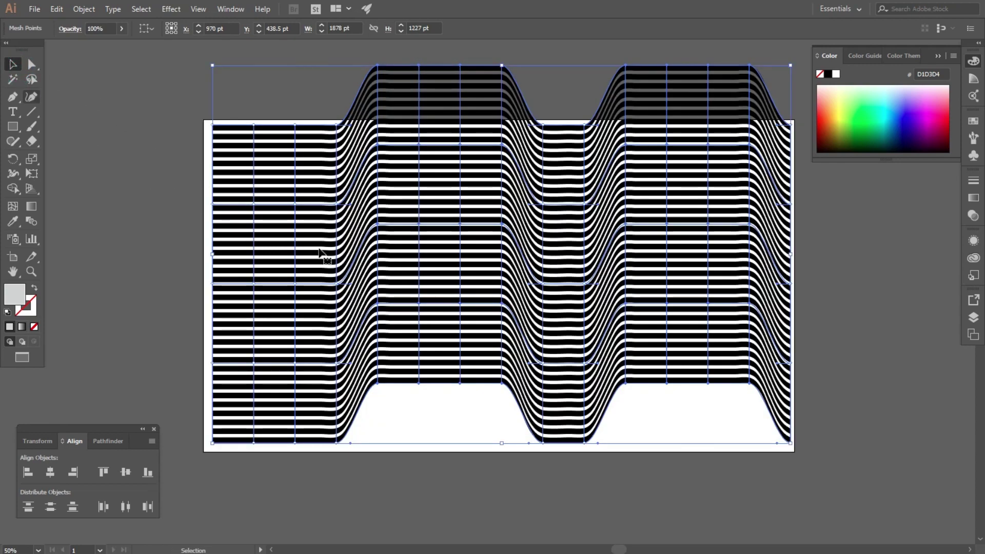
key(ctrl+minus)
click(243, 149)
drag(613, 343, 613, 343)
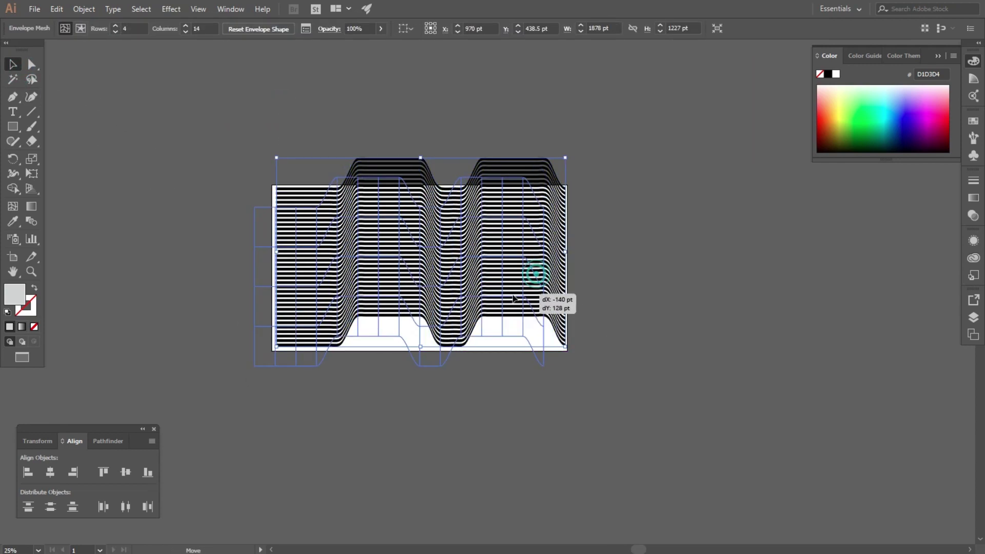
mouse_move(534, 275)
mouse_down()
mouse_move(500, 290)
mouse_move(741, 311)
mouse_up()
Choose the Type tool and set the font size to 72 pt
click(441, 288)
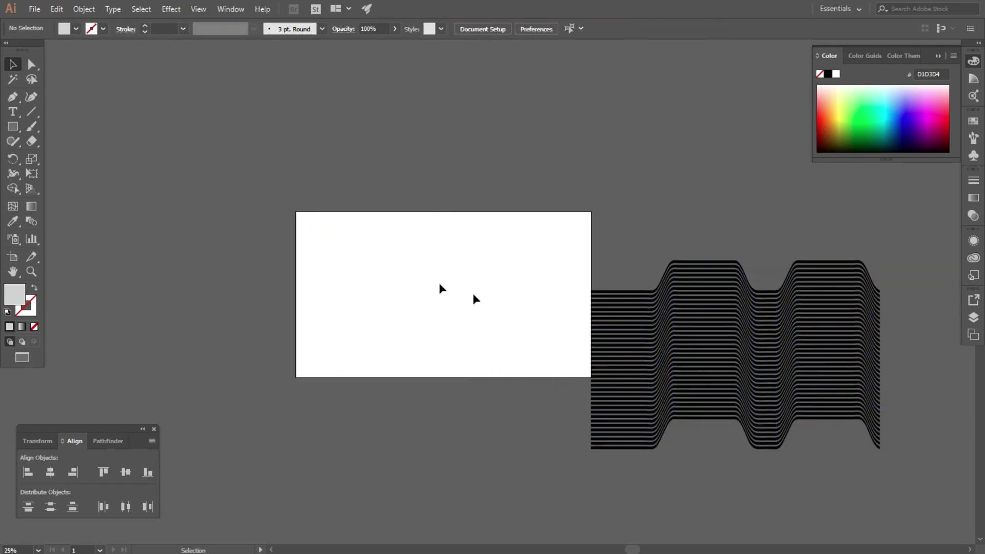
click(22, 116)
scroll(378, 268, up, 2)
scroll(383, 276, up, 2)
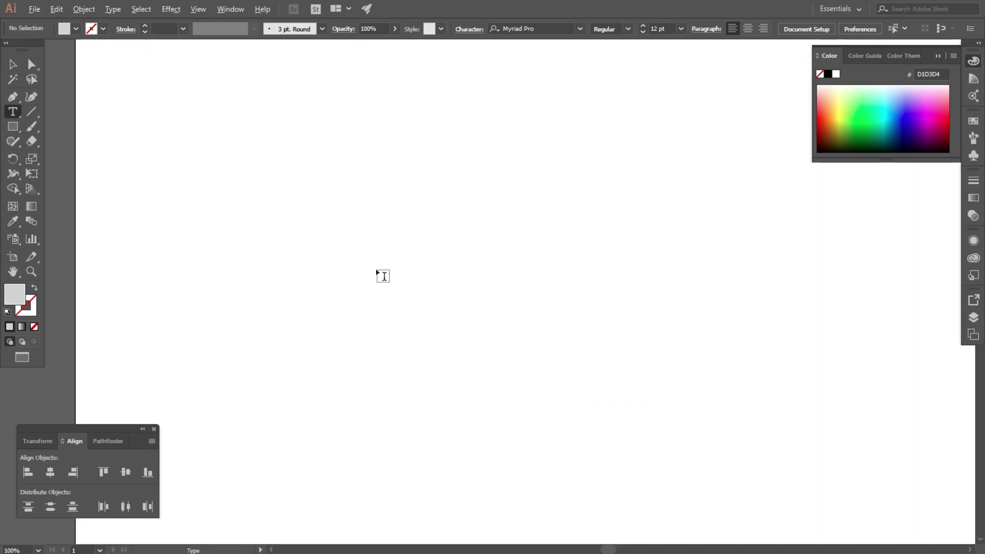
click(681, 29)
click(707, 248)
Set the font to Fugaz One and type R6 on the artboard
right_click(515, 28)
click(549, 72)
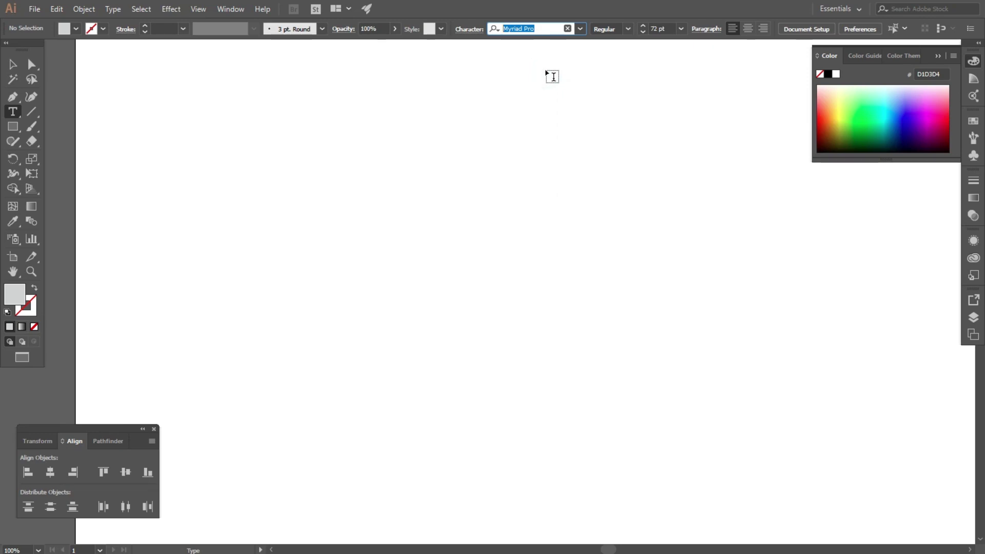
right_click(556, 28)
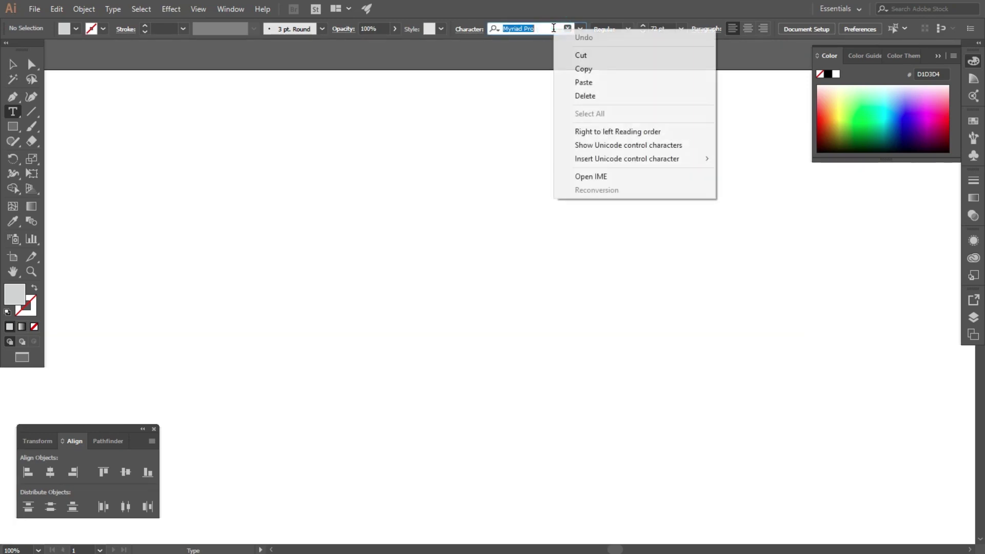
click(565, 82)
click(532, 62)
click(371, 273)
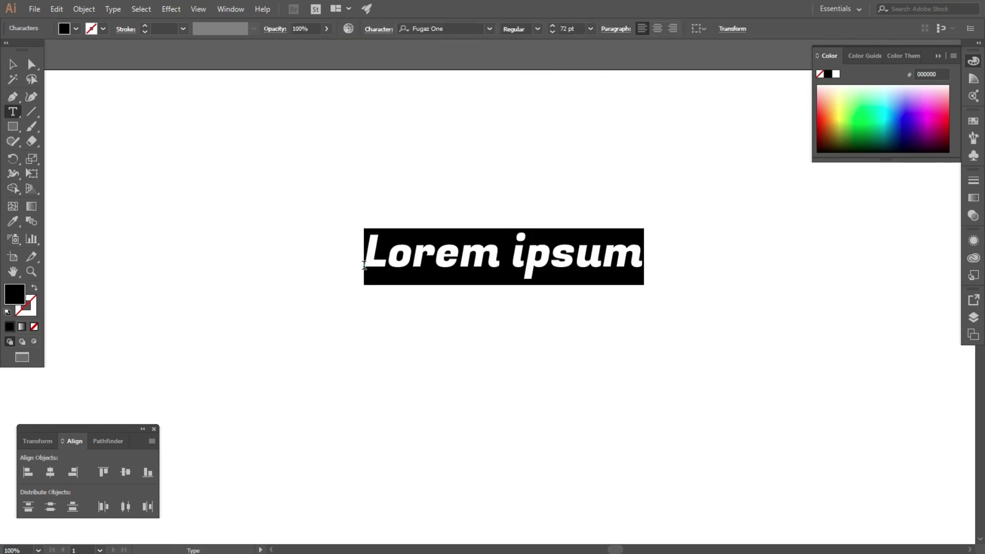
text(R6)
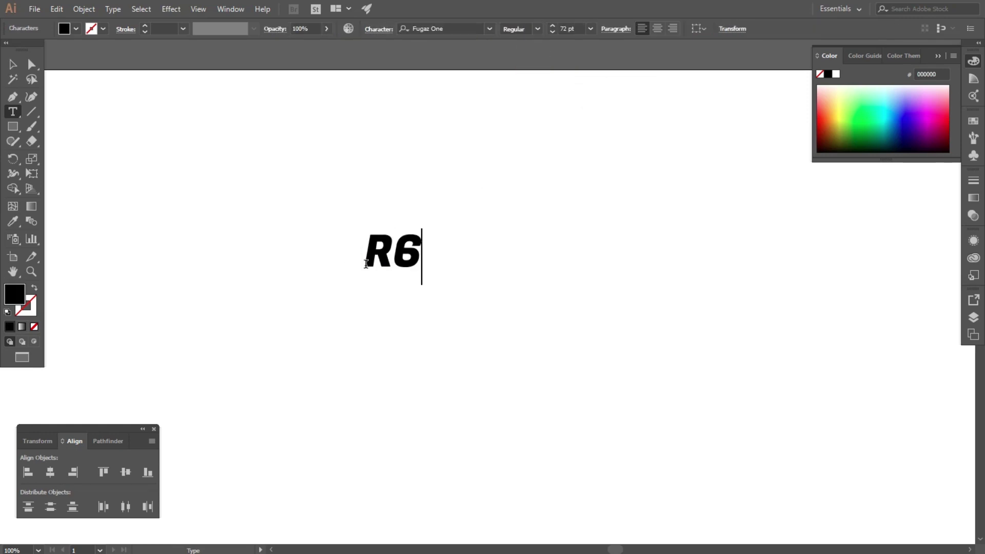
Enlarge the R6 text and move it down and right over the stripes
mouse_move(422, 284)
mouse_down()
mouse_move(466, 330)
mouse_move(612, 347)
mouse_up()
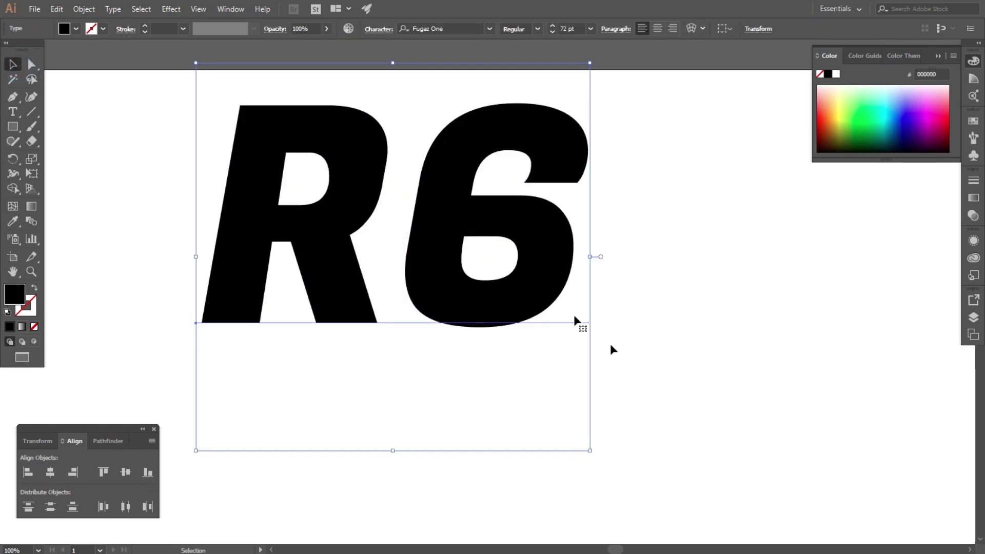
scroll(451, 227, down, 2)
drag(451, 227, 531, 329)
mouse_move(602, 341)
mouse_down()
mouse_move(673, 352)
mouse_move(399, 301)
mouse_move(682, 303)
mouse_up()
scroll(657, 345, down, 2)
Duplicate the stripes and R6 aside, then clip the stripes inside the R6 letters
click(457, 429)
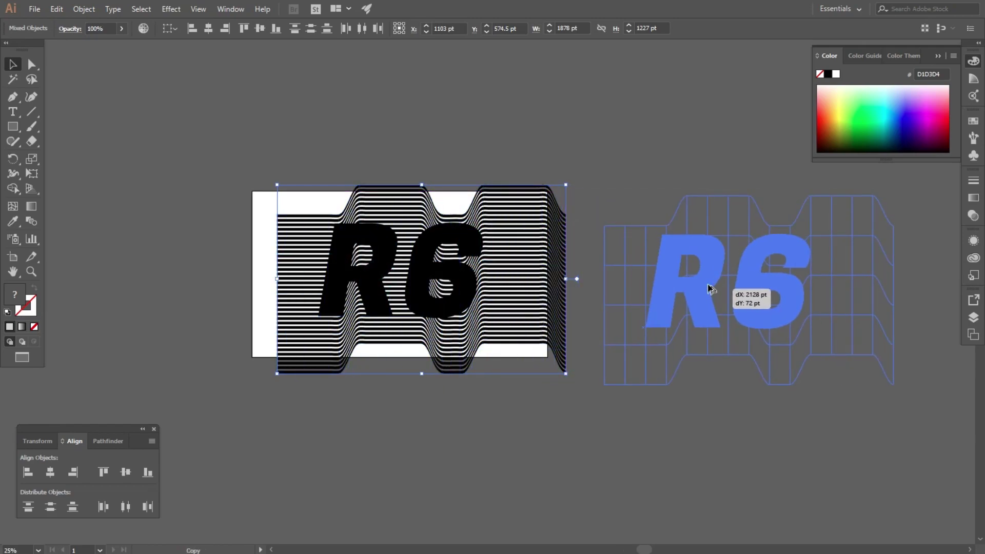
click(519, 428)
scroll(454, 318, up, 1)
drag(417, 262, 427, 261)
click(236, 138)
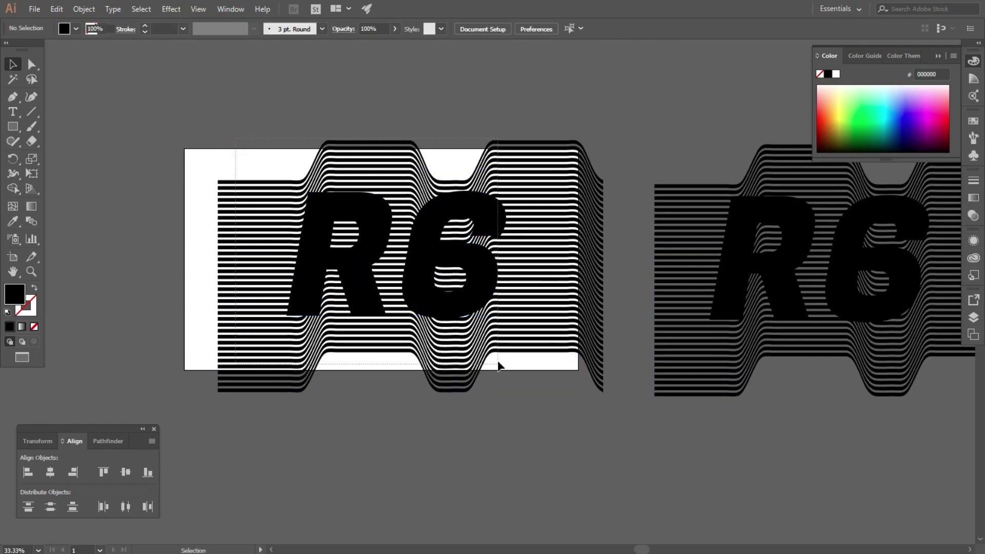
drag(497, 366, 438, 250)
right_click(439, 249)
click(477, 343)
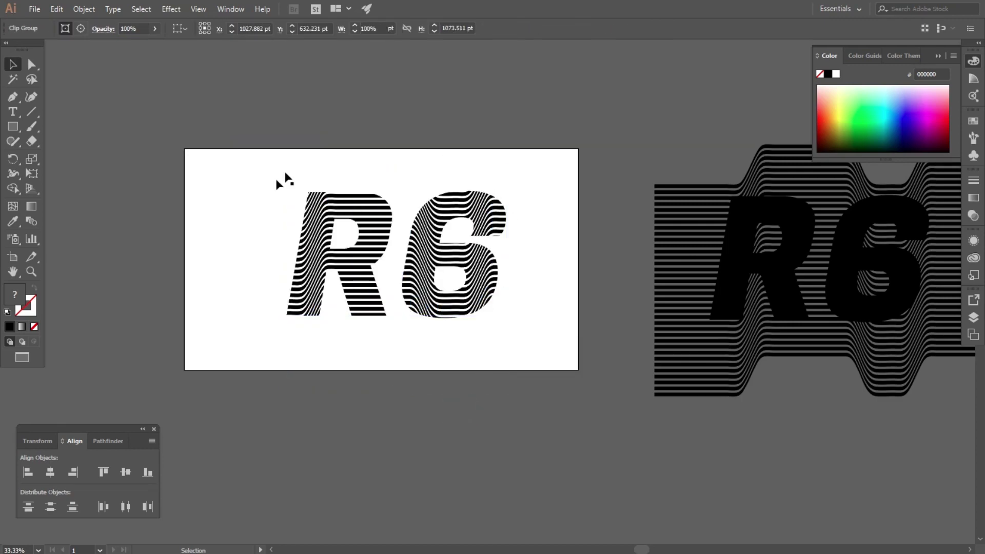
Move the clipped R6 above the artboard and bring the spare striped copy onto it
scroll(528, 277, down, 2)
drag(528, 277, 483, 182)
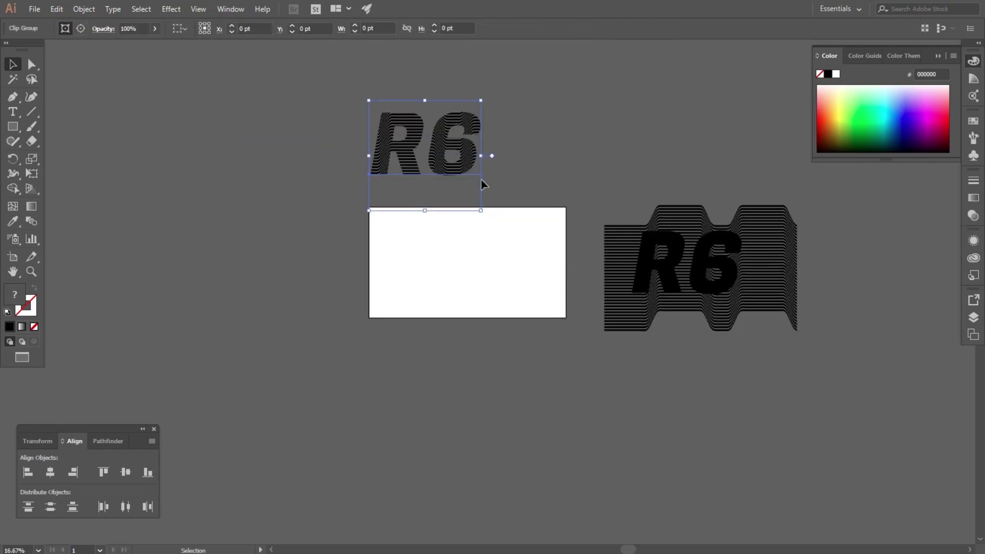
scroll(482, 182, up, 2)
drag(858, 340, 431, 336)
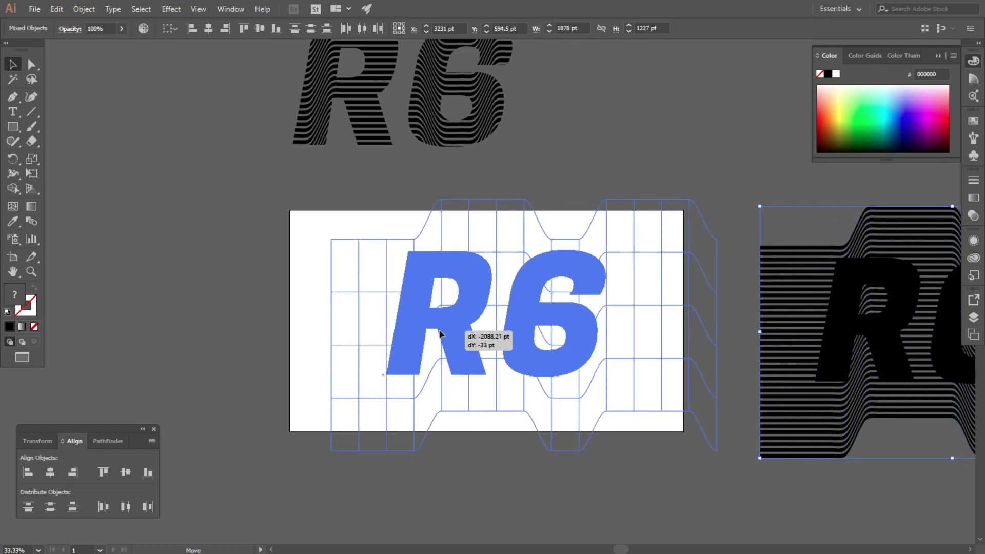
scroll(513, 271, up, 2)
Expand the warped stripe mesh into plain paths
click(84, 8)
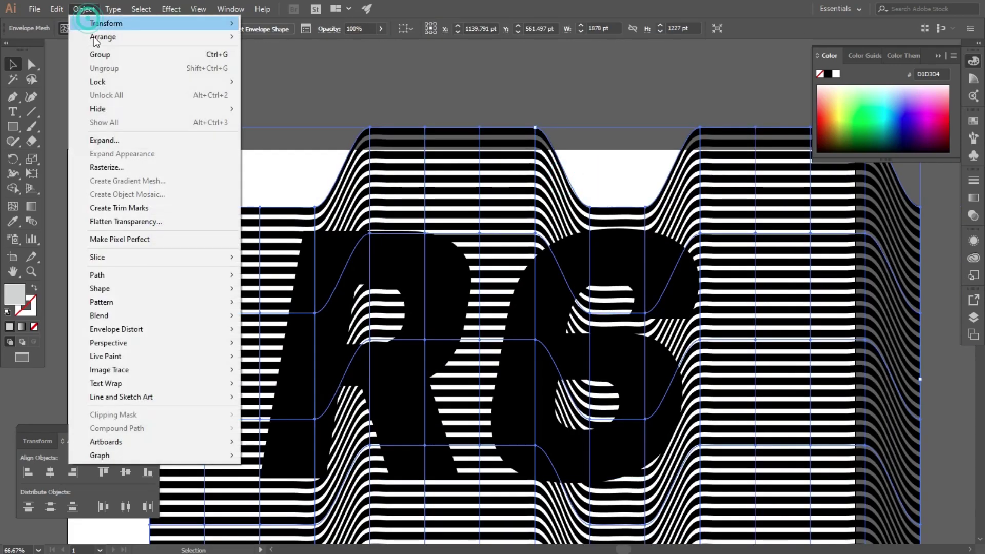
click(121, 137)
click(449, 345)
click(297, 169)
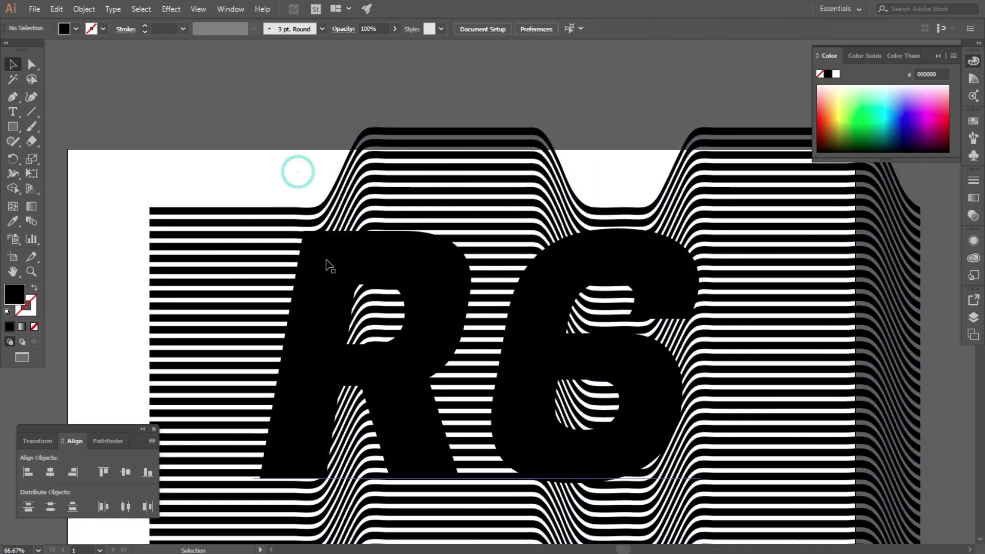
Convert the R6 text to outlines and marquee-select it together with the stripes
right_click(326, 254)
click(360, 345)
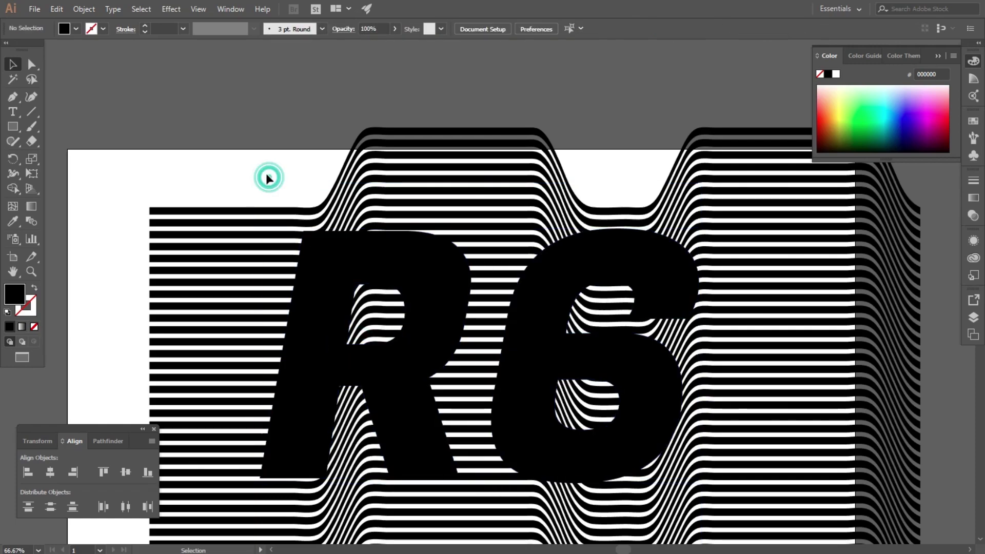
scroll(263, 172, down, 1)
drag(263, 173, 668, 490)
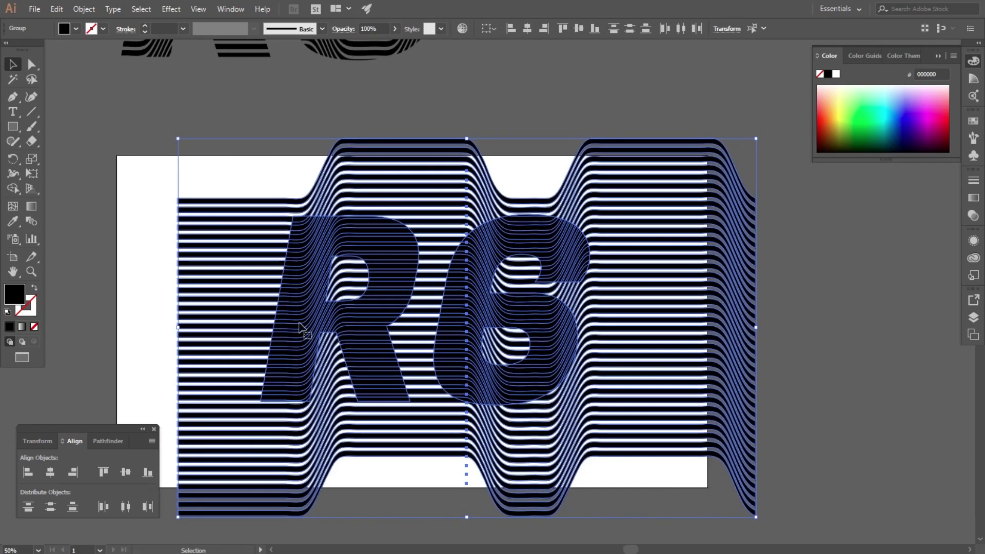
With Shape Builder, delete stripes outside the R6 letters, inside the counter, and between the R's top stripes
click(13, 189)
drag(221, 195, 616, 156)
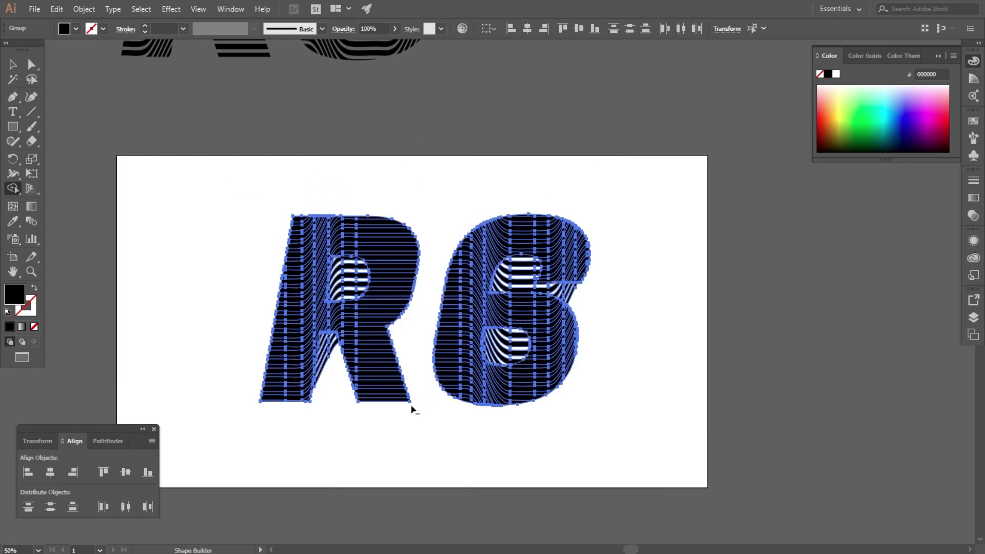
scroll(411, 407, up, 3)
scroll(450, 146, down, 2)
scroll(450, 146, up, 4)
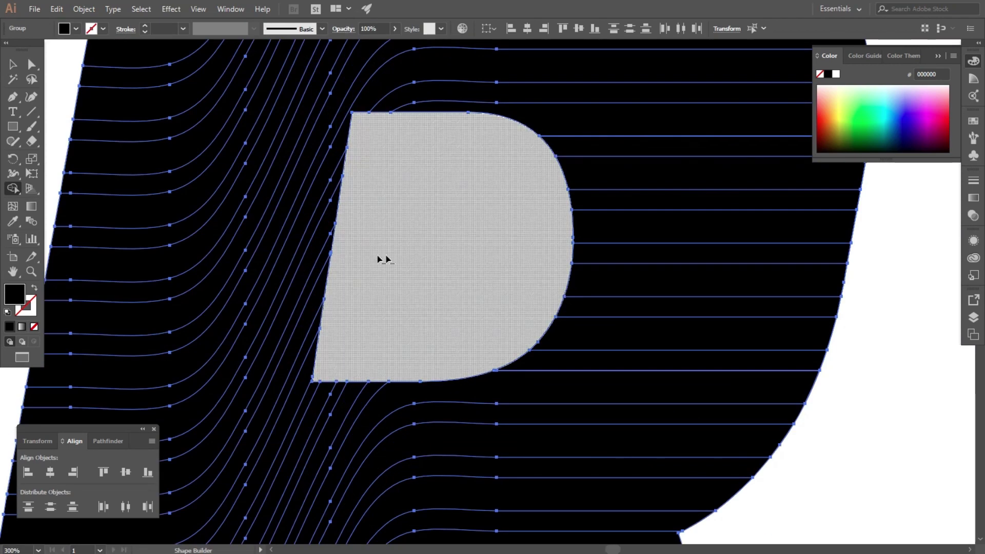
scroll(385, 260, right, 5)
scroll(577, 248, up, 2)
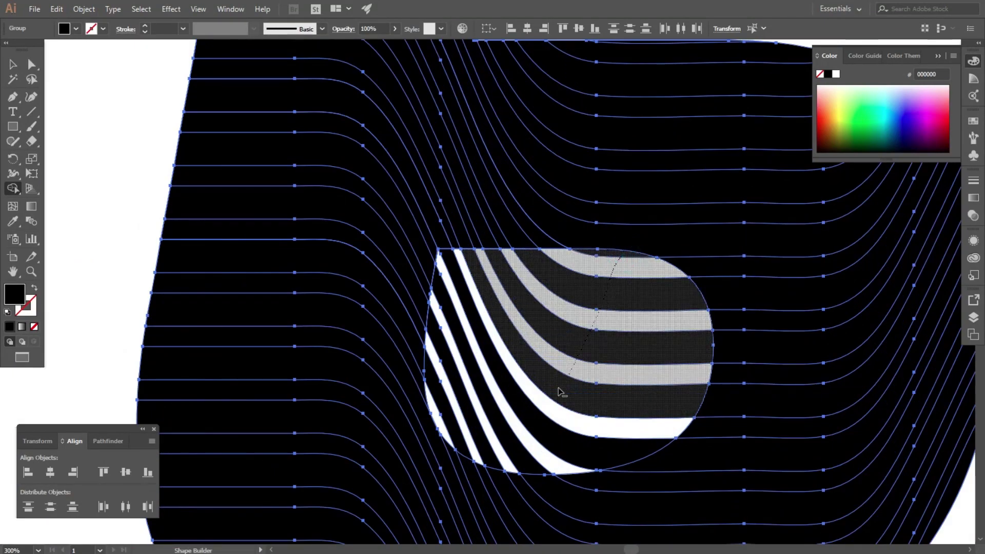
drag(561, 392, 616, 297)
scroll(615, 297, down, 2)
scroll(406, 206, up, 1)
mouse_move(341, 106)
mouse_down()
mouse_move(391, 208)
mouse_move(329, 93)
mouse_move(429, 249)
mouse_move(466, 334)
mouse_move(515, 381)
mouse_move(598, 422)
mouse_move(677, 398)
mouse_up()
Delete alternate stripe slivers along the R's left stem and leg
scroll(642, 342, down, 3)
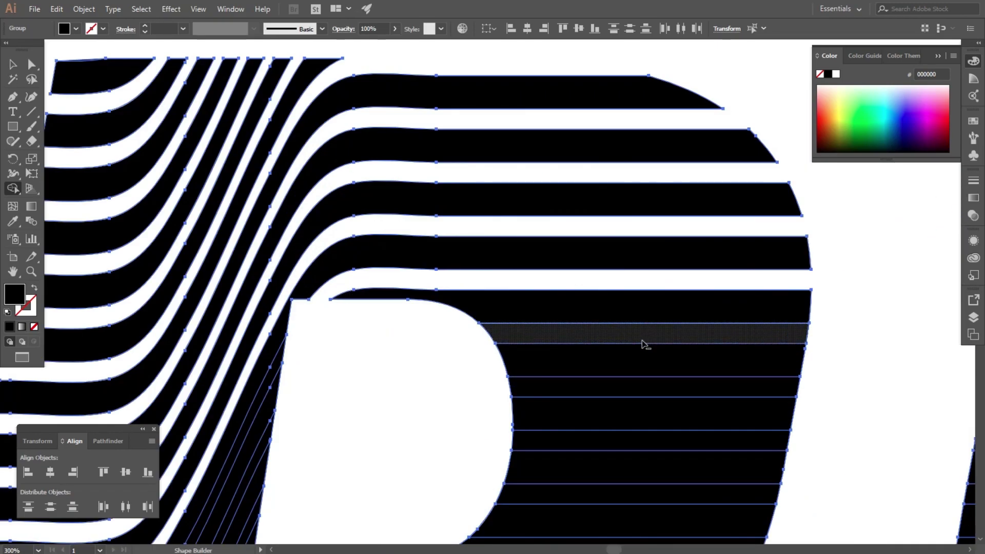
scroll(615, 410, up, 3)
scroll(600, 314, down, 2)
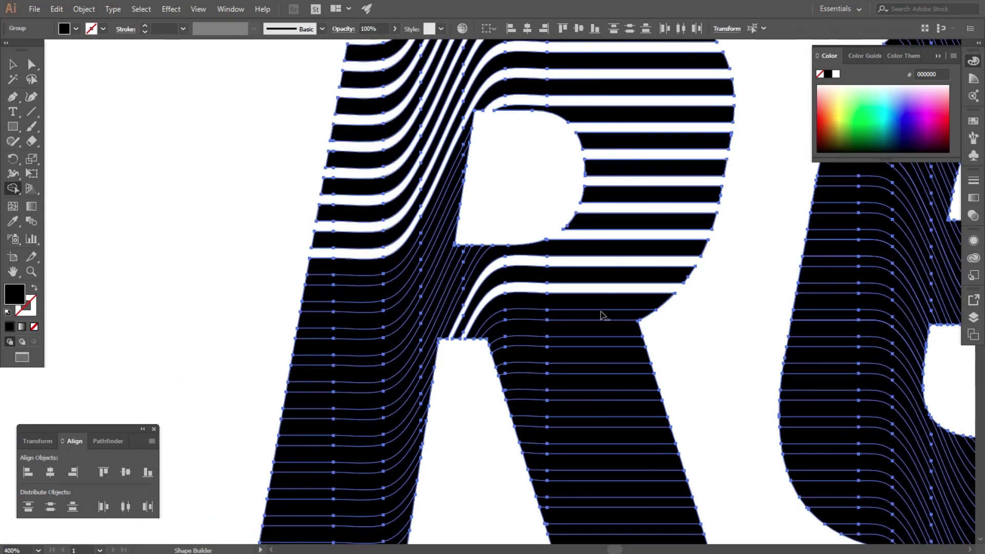
scroll(391, 246, up, 2)
alt+click(359, 205)
scroll(344, 194, up, 2)
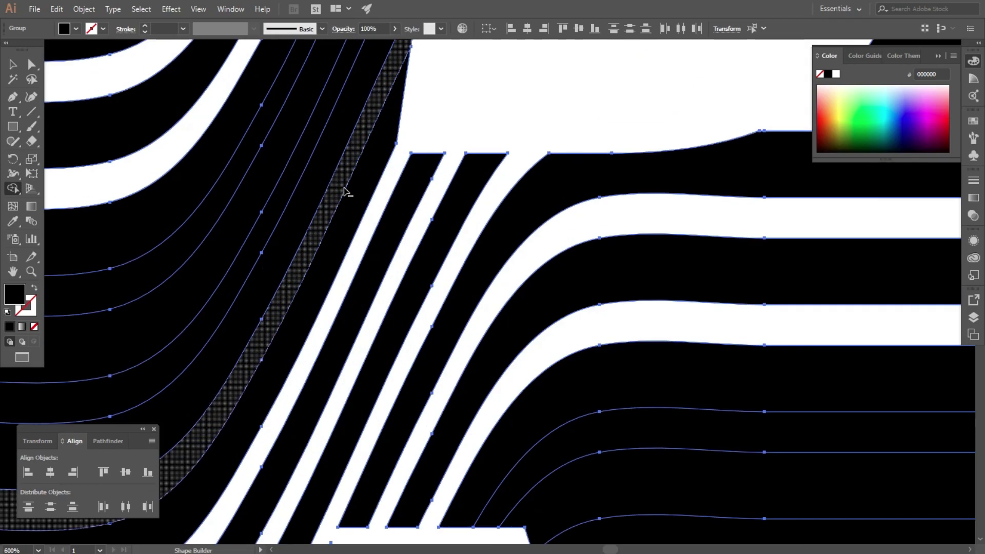
scroll(507, 251, down, 5)
alt+click(469, 276)
alt+click(508, 328)
alt+click(529, 383)
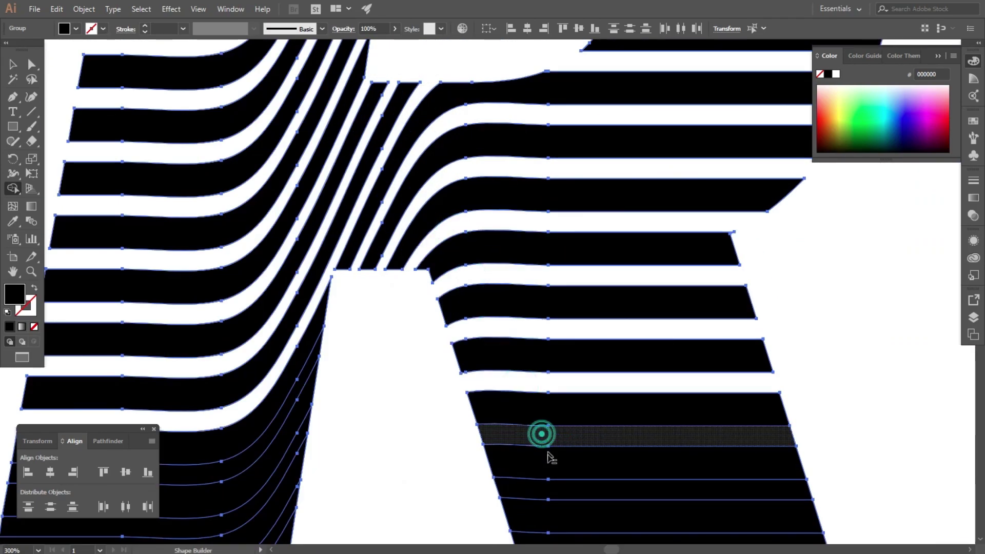
alt+click(540, 435)
alt+click(554, 488)
scroll(545, 334, down, 3)
click(545, 334)
click(541, 374)
scroll(205, 359, up, 2)
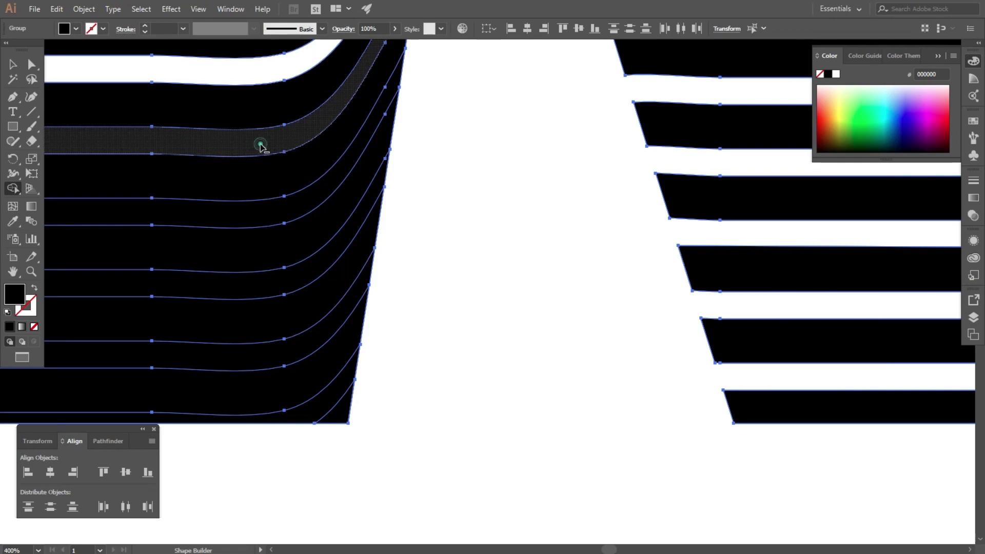
drag(259, 145, 259, 352)
Delete alternate slivers up the 6's left side and along its diagonal stripes
scroll(362, 361, down, 2)
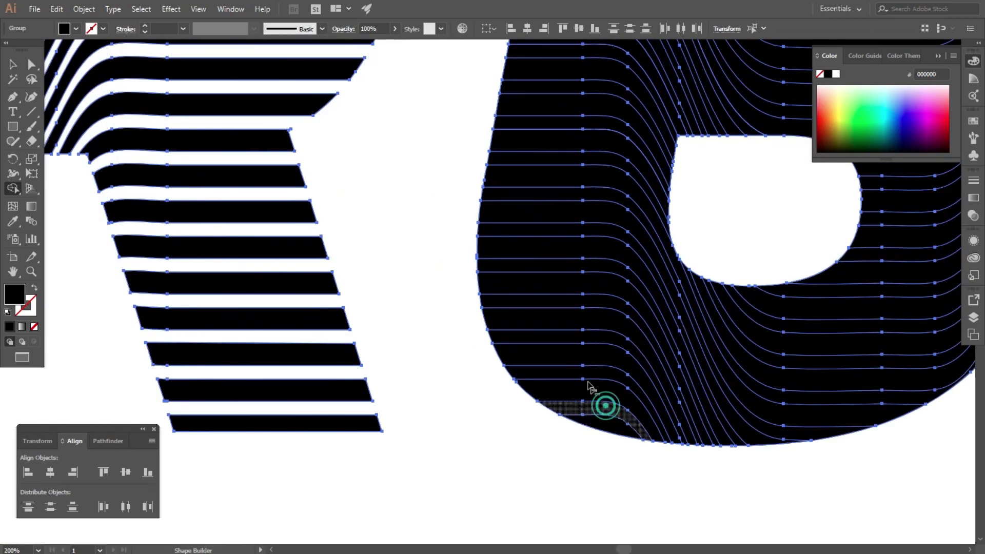
alt+click(600, 406)
alt+click(575, 370)
alt+click(556, 336)
alt+click(539, 301)
alt+click(529, 265)
alt+click(524, 230)
alt+click(526, 193)
alt+click(527, 157)
alt+click(528, 122)
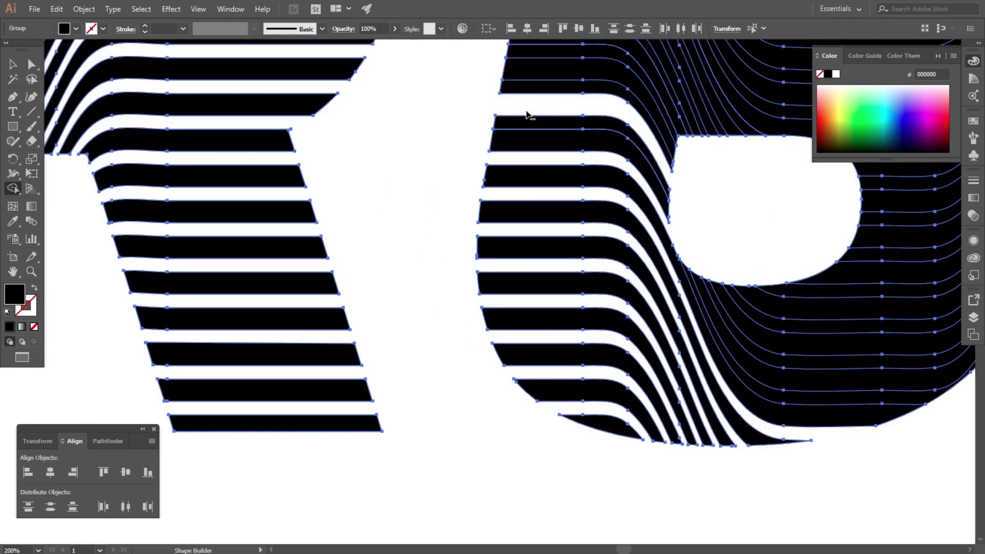
alt+click(534, 87)
alt+click(534, 50)
alt+click(490, 390)
alt+click(482, 328)
alt+click(478, 202)
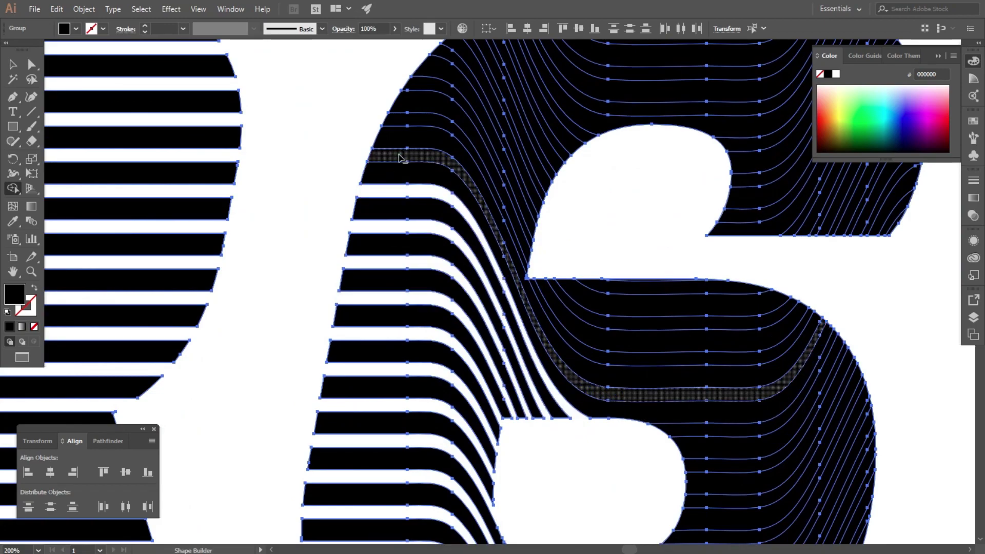
alt+click(487, 154)
alt+click(469, 103)
alt+click(461, 61)
Cut alternating white gaps across the 6's right side, then deselect the finished artwork
scroll(460, 61, down, 2)
scroll(515, 193, up, 3)
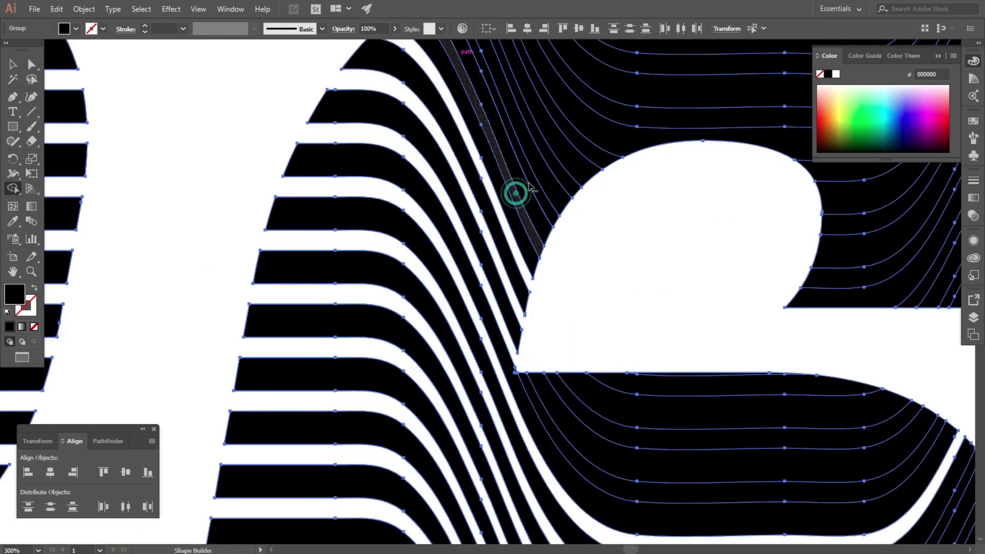
scroll(648, 66, up, 2)
scroll(637, 165, up, 3)
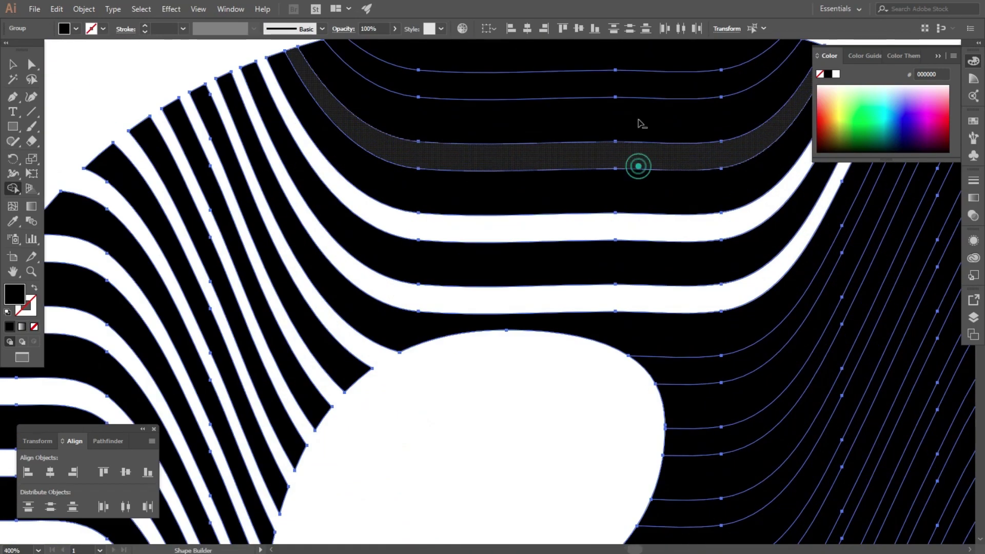
scroll(582, 172, down, 2)
scroll(706, 297, up, 3)
mouse_move(684, 297)
mouse_down()
mouse_move(871, 449)
mouse_move(674, 269)
mouse_up()
scroll(682, 329, down, 2)
scroll(616, 323, up, 4)
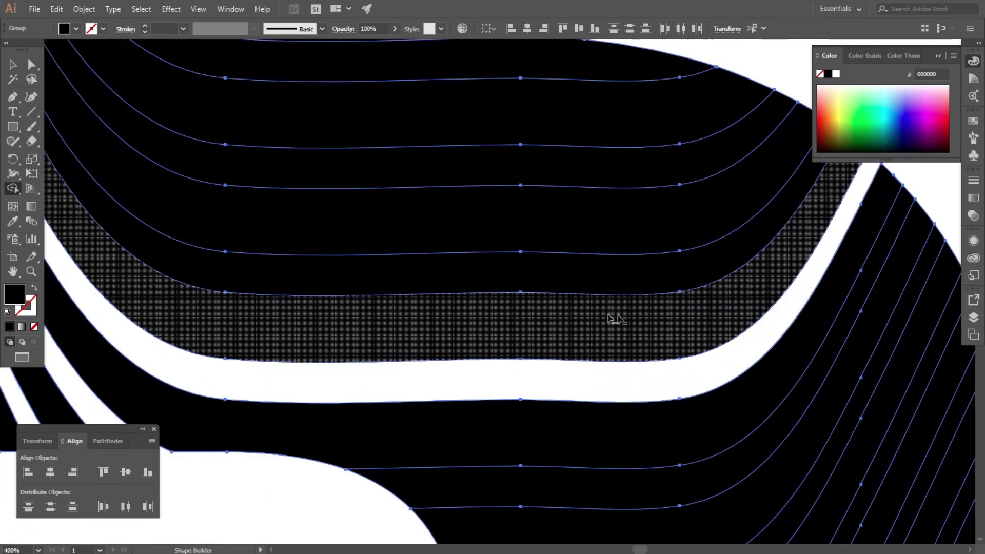
scroll(590, 215, down, 2)
scroll(395, 120, down, 4)
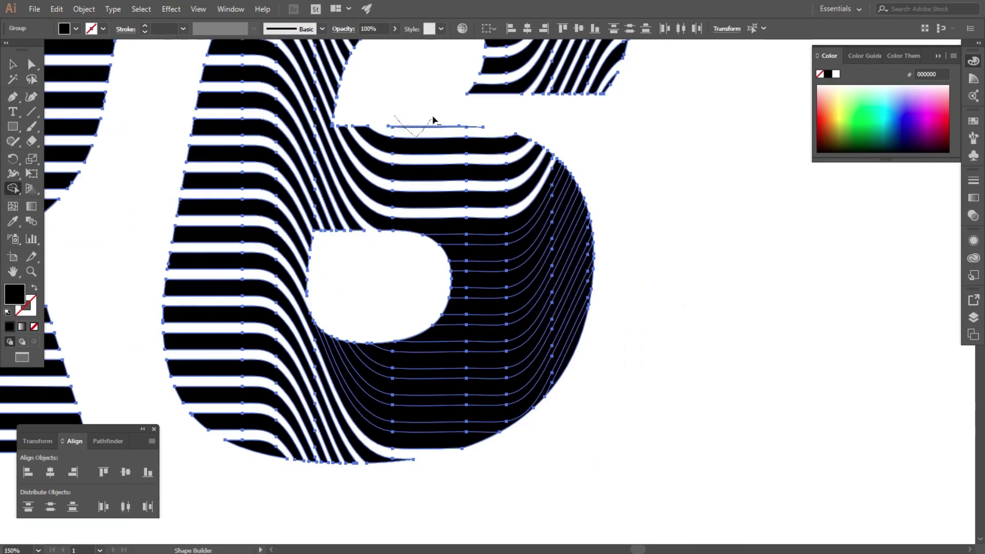
scroll(433, 120, up, 2)
drag(469, 226, 604, 492)
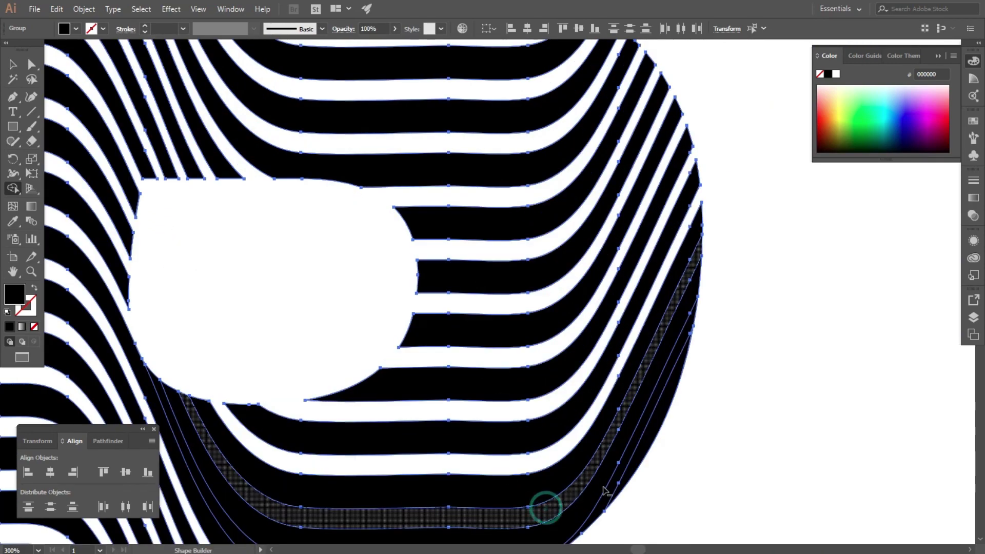
scroll(652, 410, down, 3)
scroll(264, 192, down, 1)
key(v)
click(230, 128)
Recolour the R6 group's stripes pale pink FFF3F1
scroll(507, 290, down, 2)
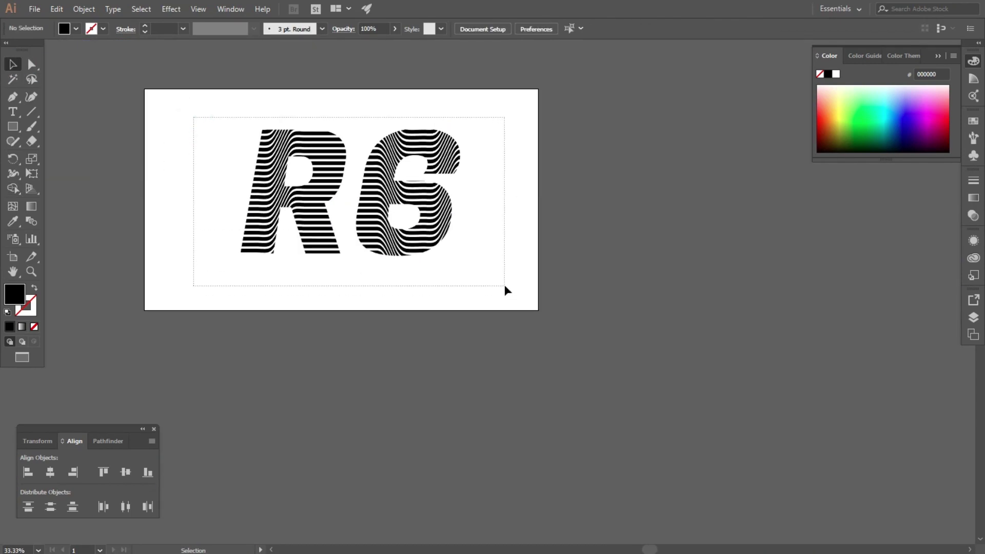
key(ctrl+a)
right_click(418, 253)
click(440, 270)
scroll(405, 205, up, 1)
click(405, 205)
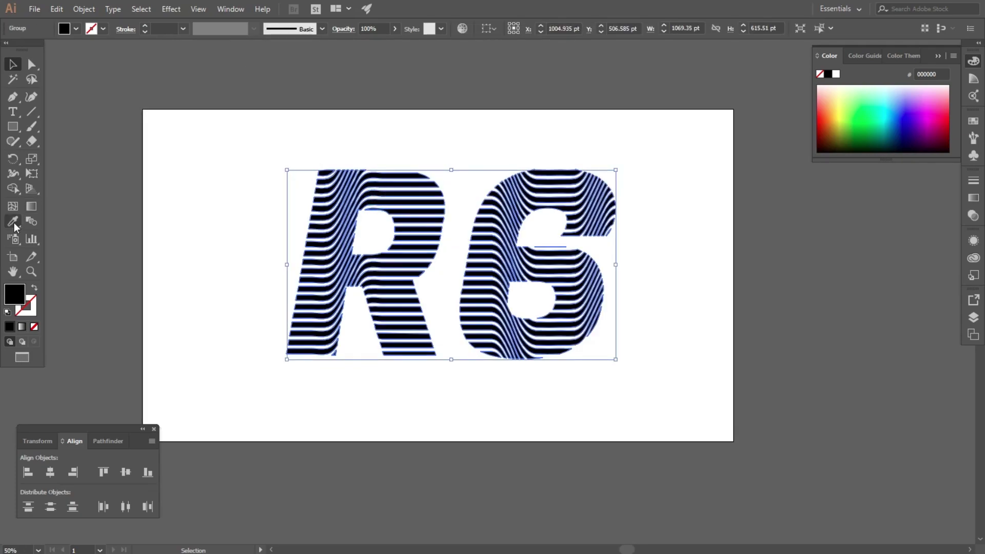
click(13, 221)
drag(837, 97, 878, 96)
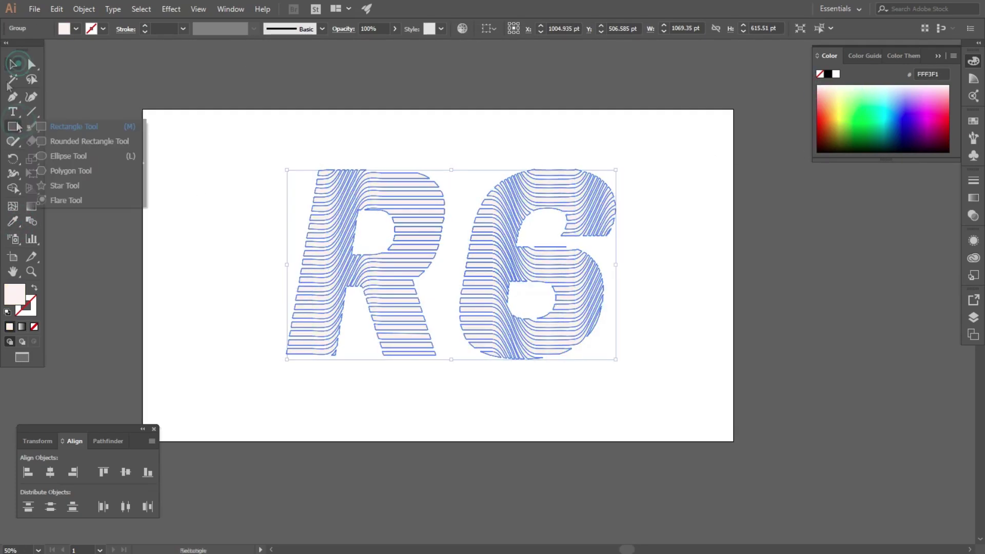
Draw a 1920 × 1080 pt rectangle over the artboard filled bright green 4DCE17
drag(13, 126, 38, 125)
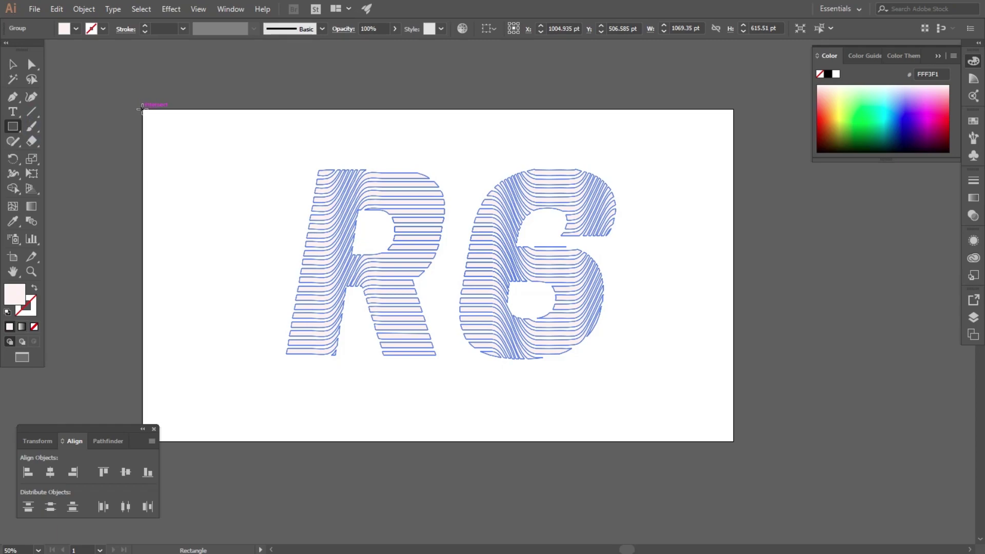
drag(142, 109, 733, 441)
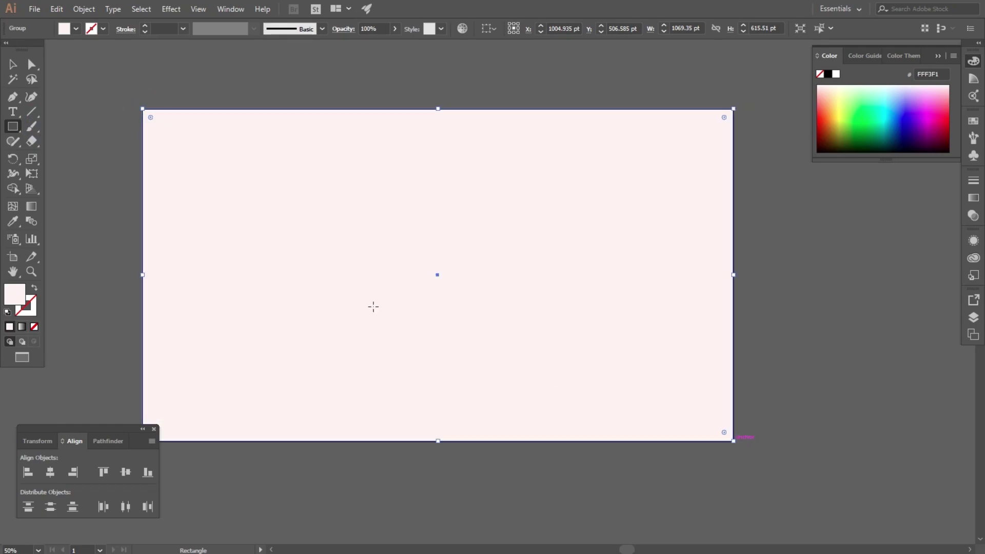
double_click(18, 293)
mouse_move(510, 295)
mouse_down()
mouse_move(512, 338)
mouse_move(509, 318)
mouse_up()
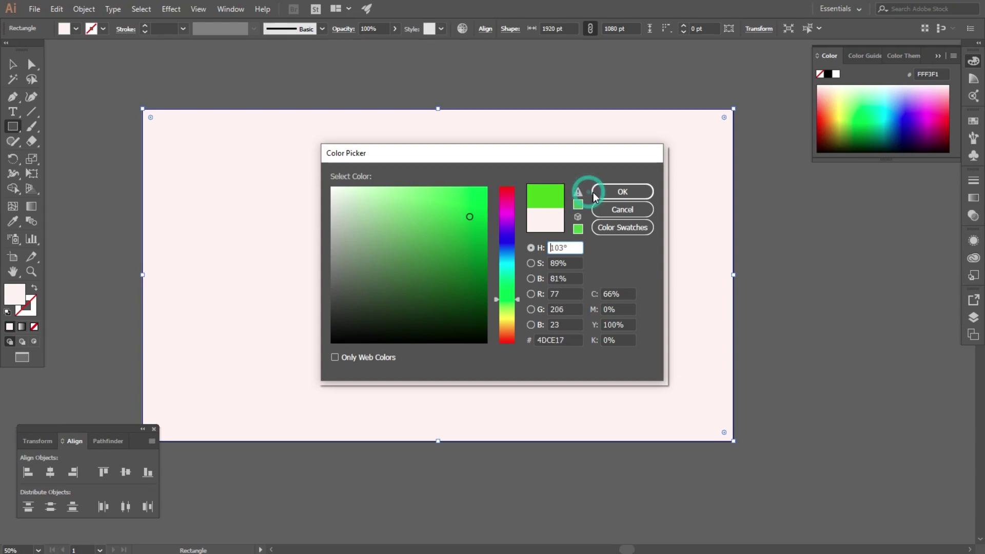
click(596, 192)
Send the green rectangle to the back with Arrange > Send to Back
click(7, 65)
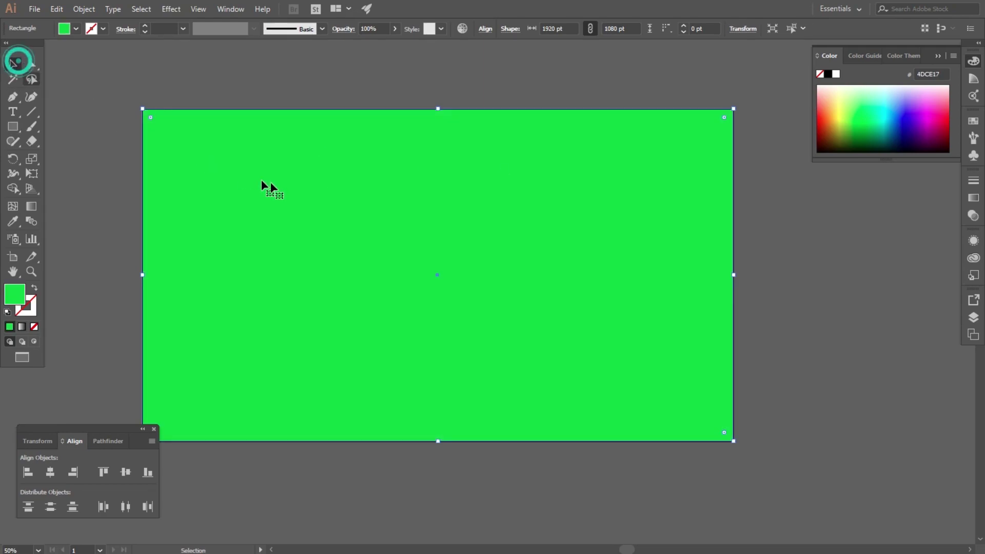
right_click(273, 184)
click(315, 376)
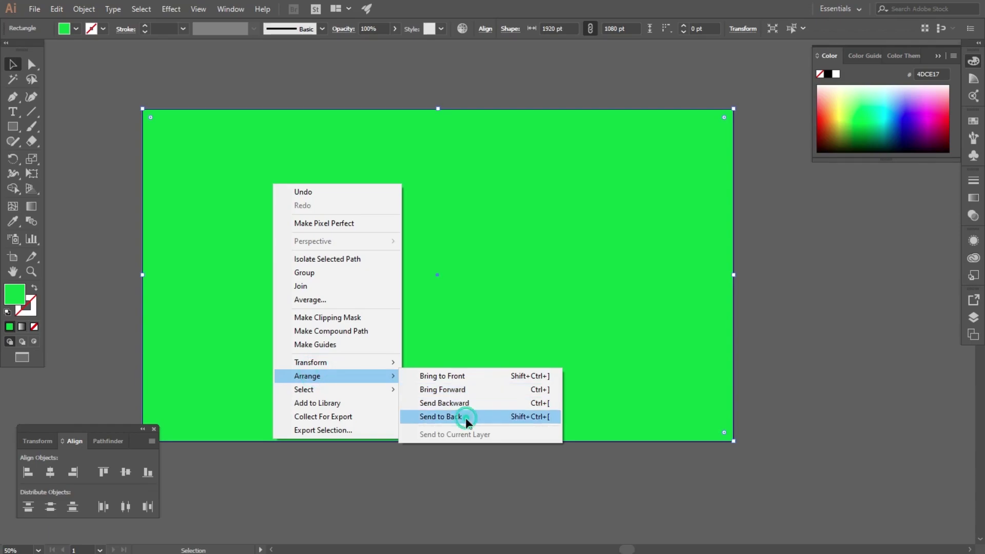
click(466, 418)
Scale the R6 lettering up and fill it pure white FFFFFF
click(564, 327)
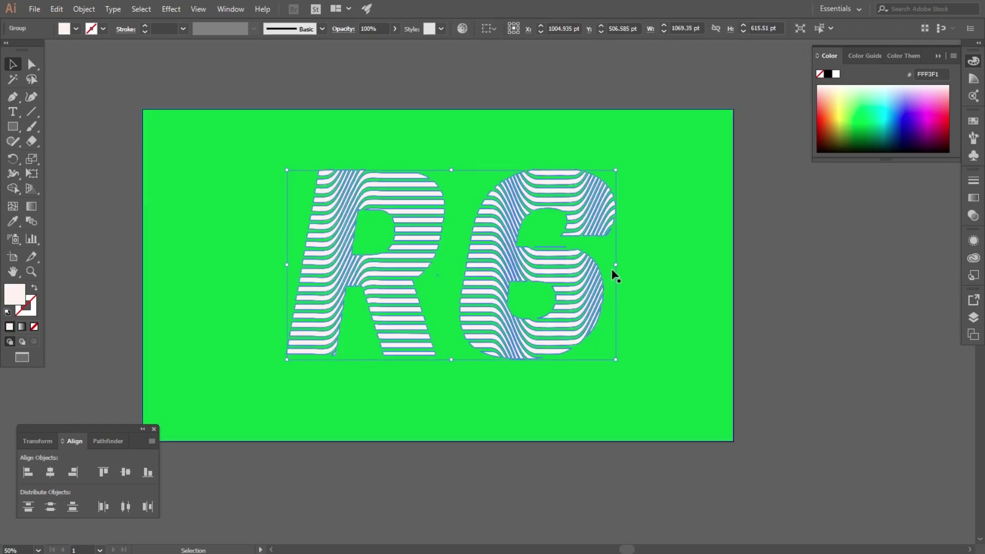
drag(617, 266, 652, 287)
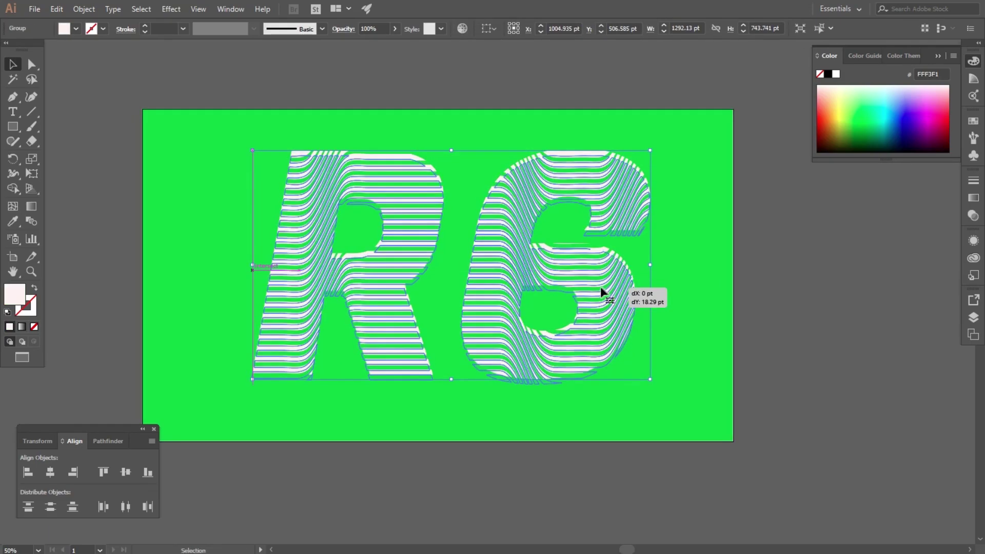
click(455, 143)
shift+click(513, 198)
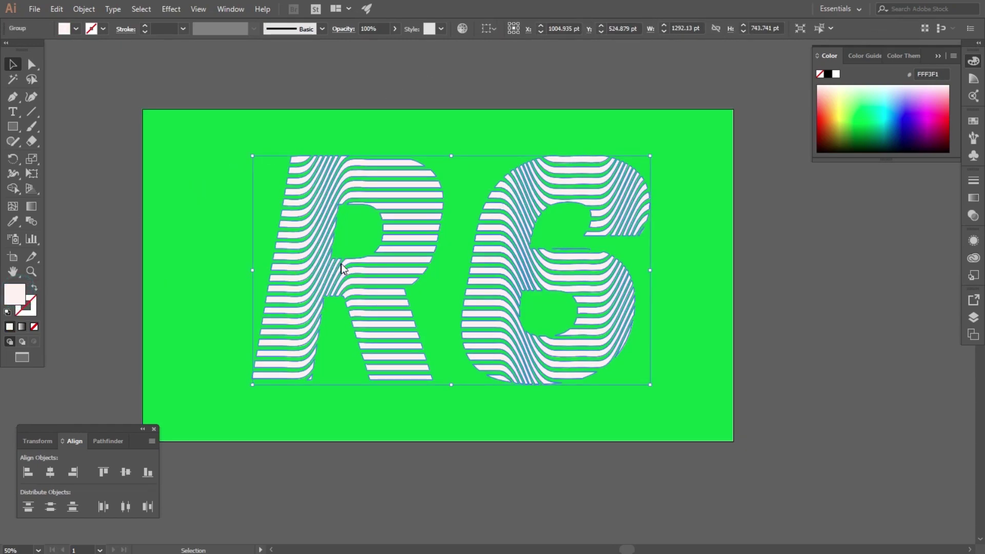
drag(335, 179, 331, 179)
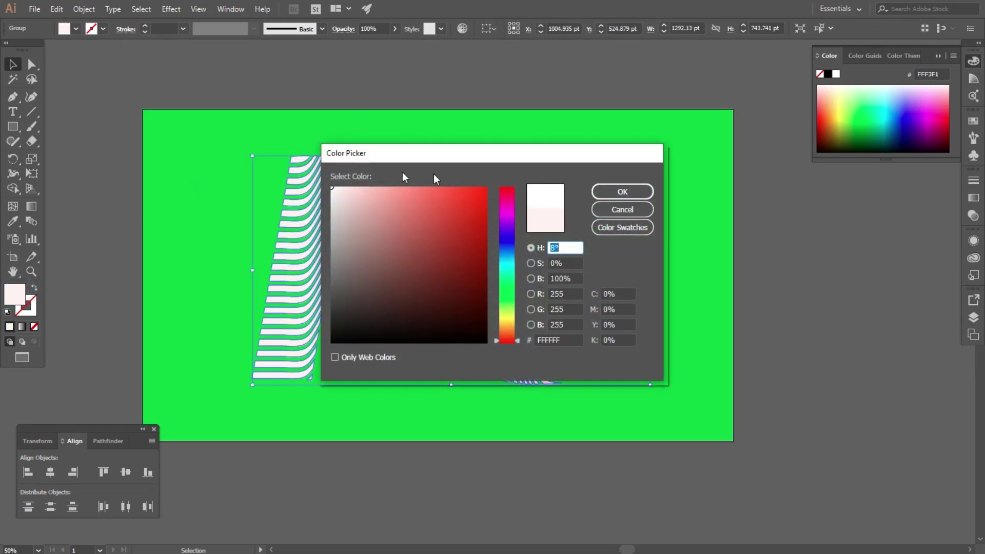
click(618, 193)
click(504, 87)
Move the black wavy envelope pattern onto the artboard and enlarge it to about 2974 × 1943 pt
scroll(504, 87, down, 2)
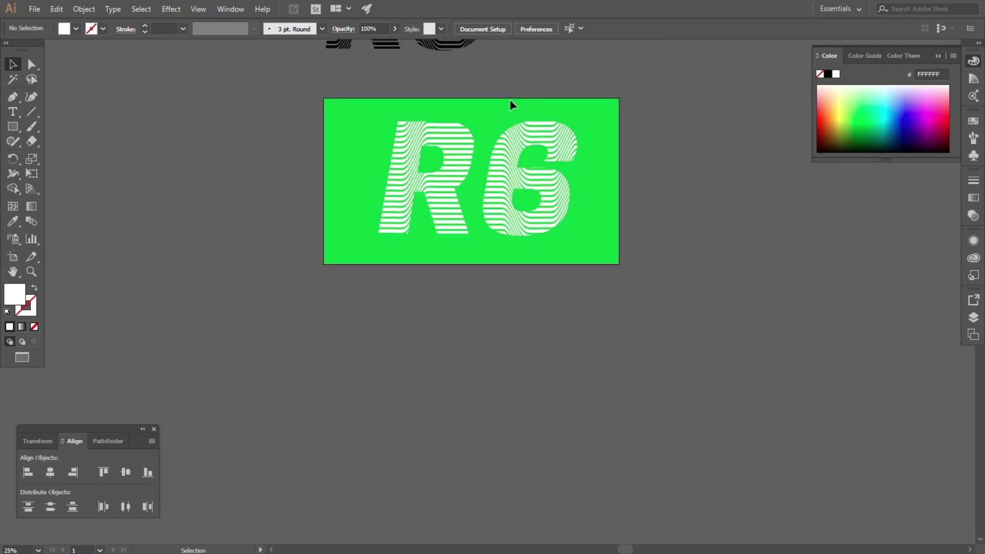
scroll(512, 122, up, 1)
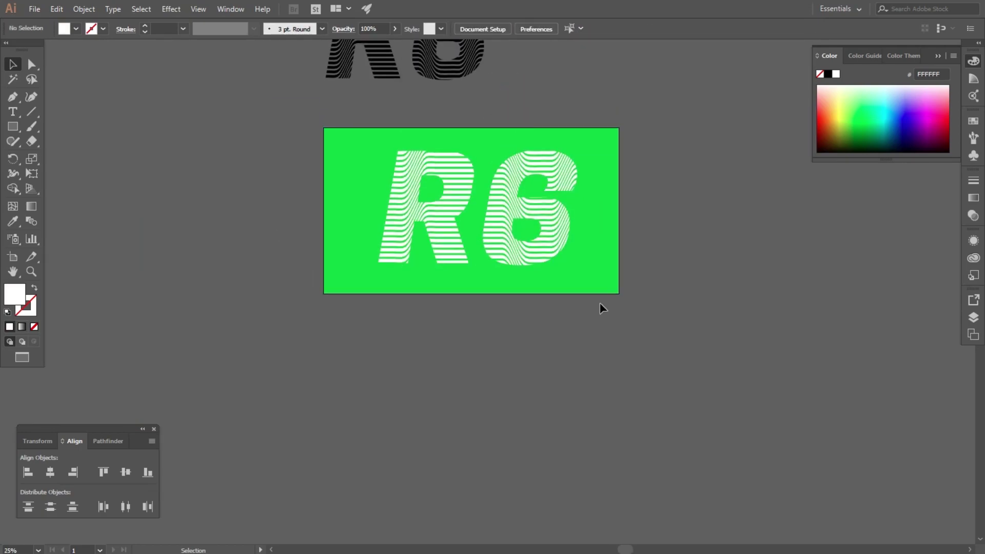
scroll(510, 275, up, 1)
scroll(510, 275, down, 1)
scroll(471, 271, down, 1)
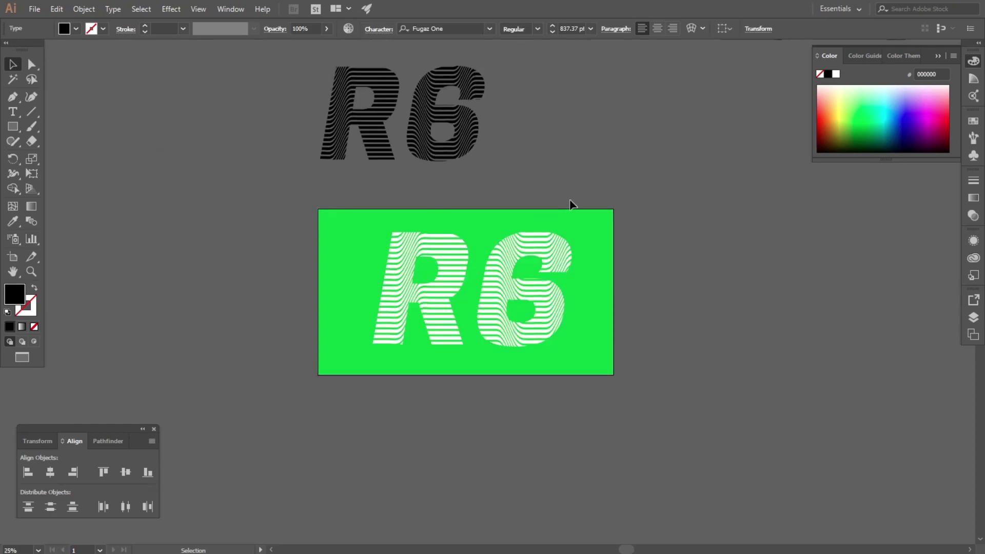
scroll(569, 199, down, 1)
drag(661, 108, 457, 283)
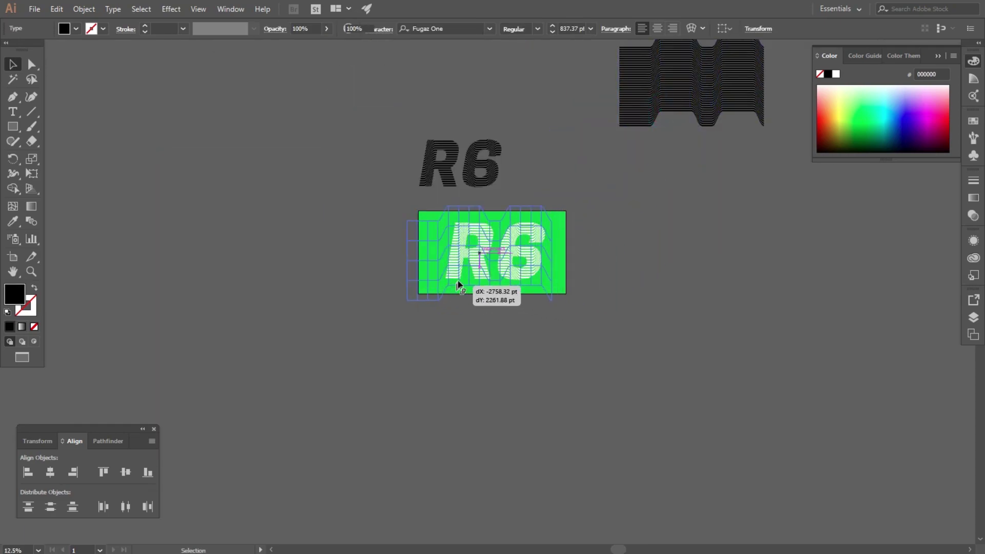
scroll(459, 279, up, 1)
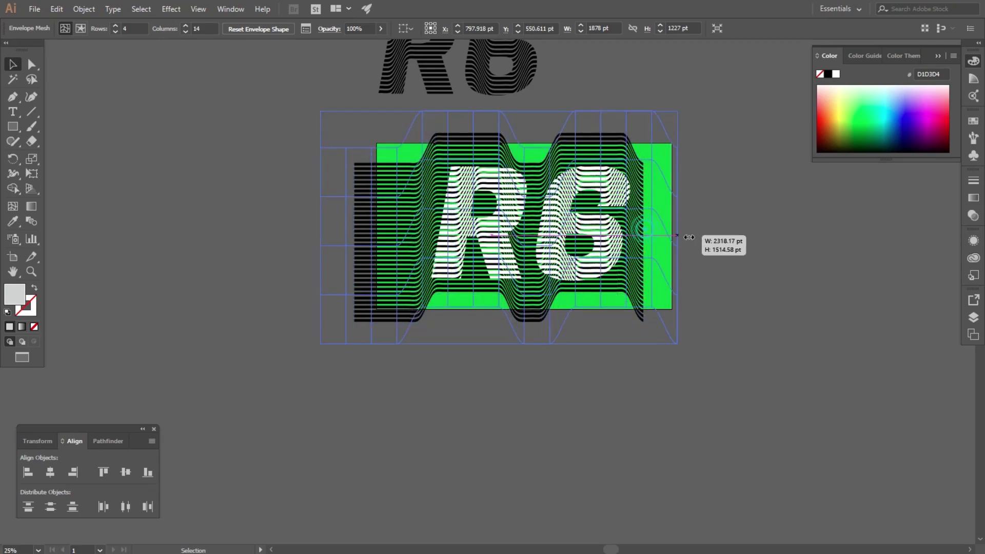
drag(643, 226, 729, 233)
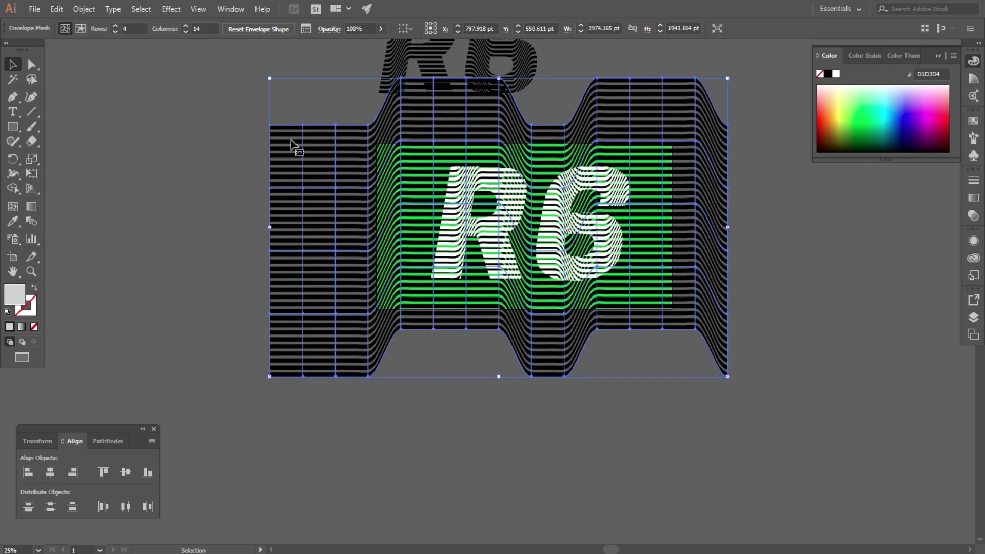
Fill the wavy pattern with pale near-white EDF1F2
double_click(14, 303)
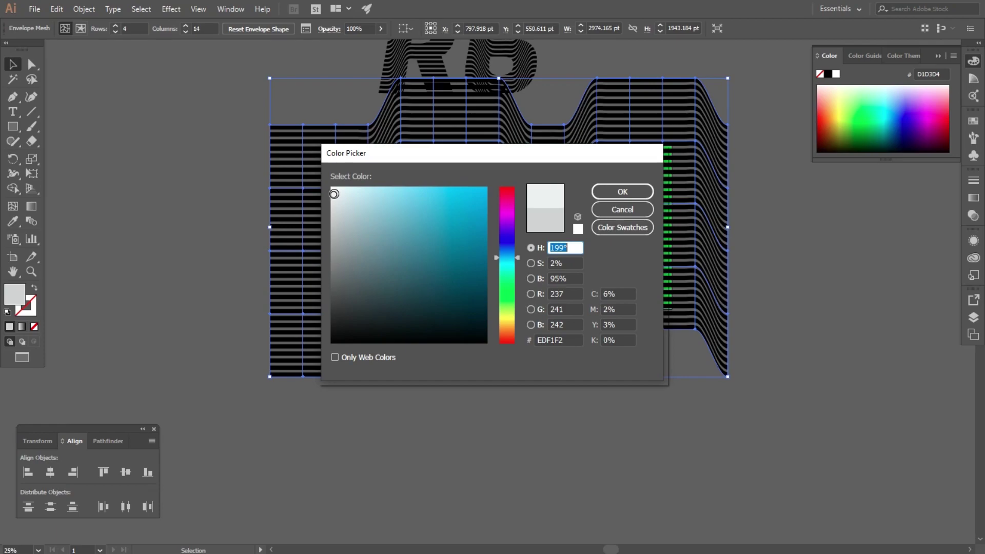
click(620, 193)
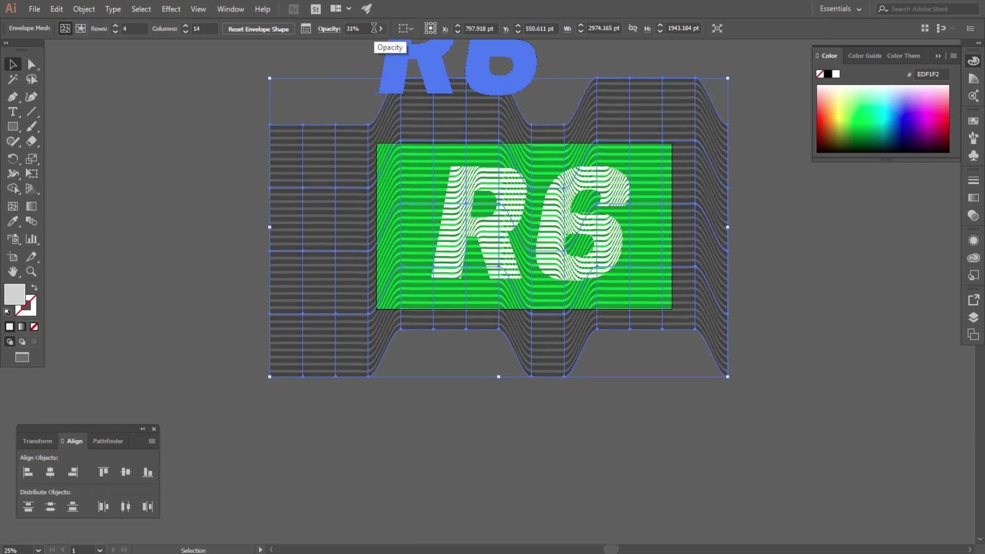
Send the wavy pattern backward behind the R6 lettering
right_click(482, 143)
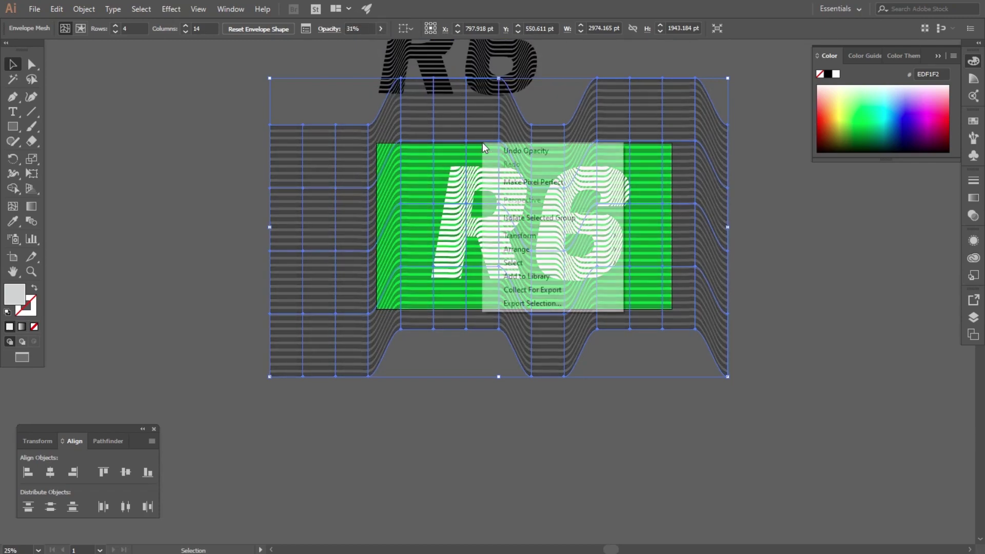
mouse_move(517, 249)
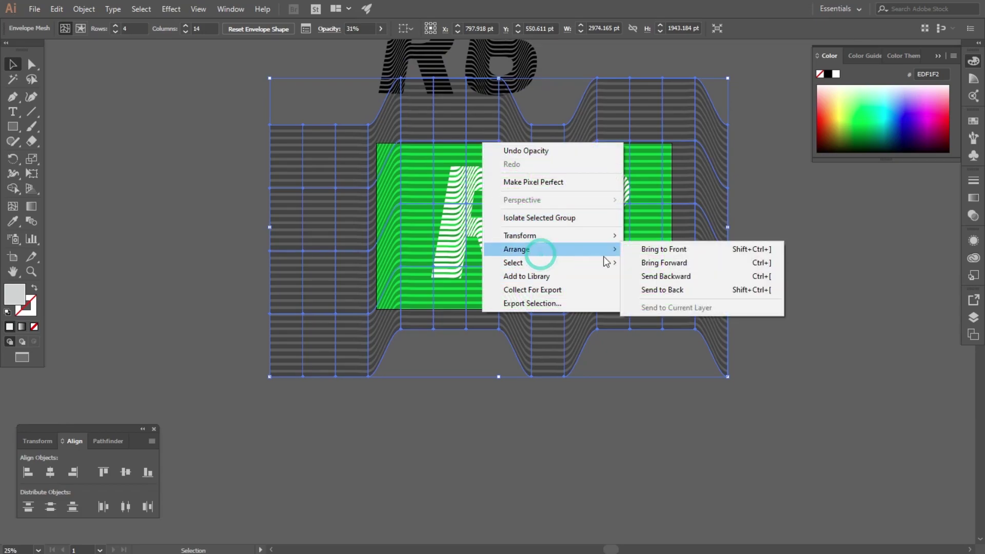
click(664, 273)
click(765, 297)
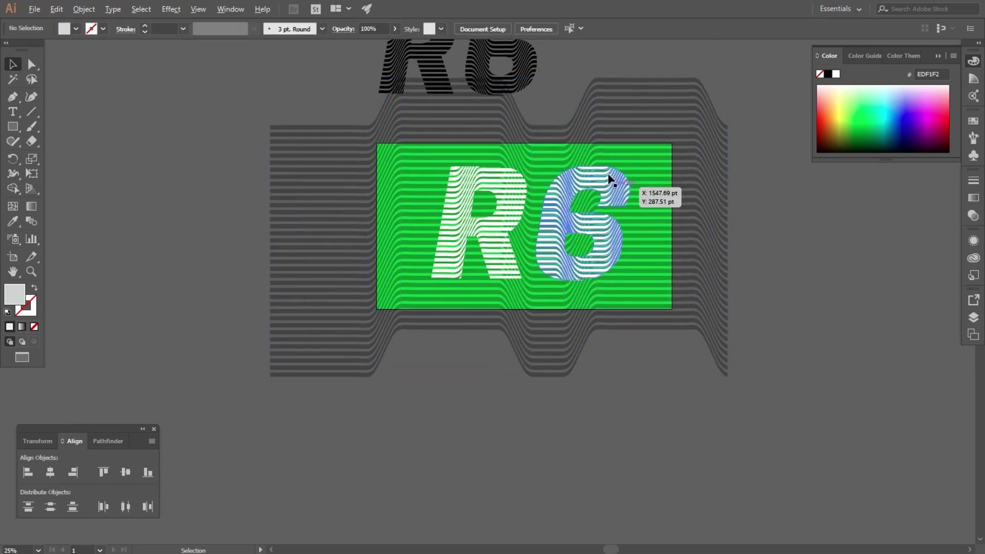
Lower the wavy pattern's opacity to 10%
scroll(614, 182, up, 3)
click(360, 41)
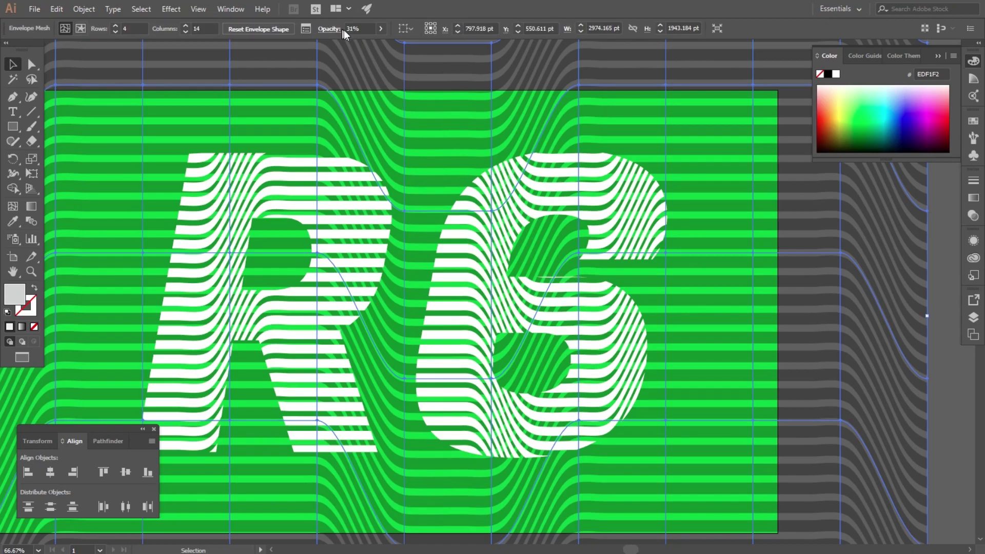
click(381, 29)
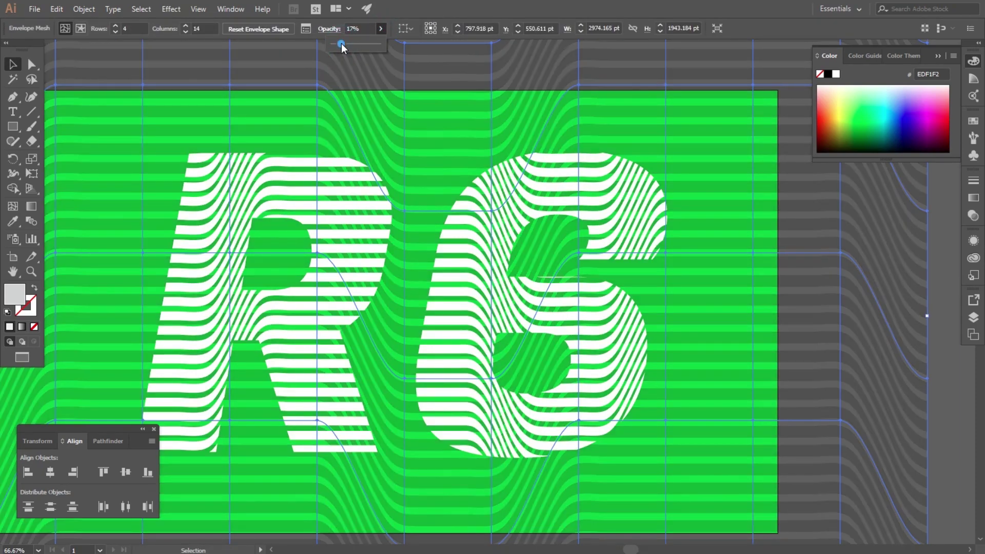
drag(342, 47, 339, 47)
scroll(450, 154, down, 2)
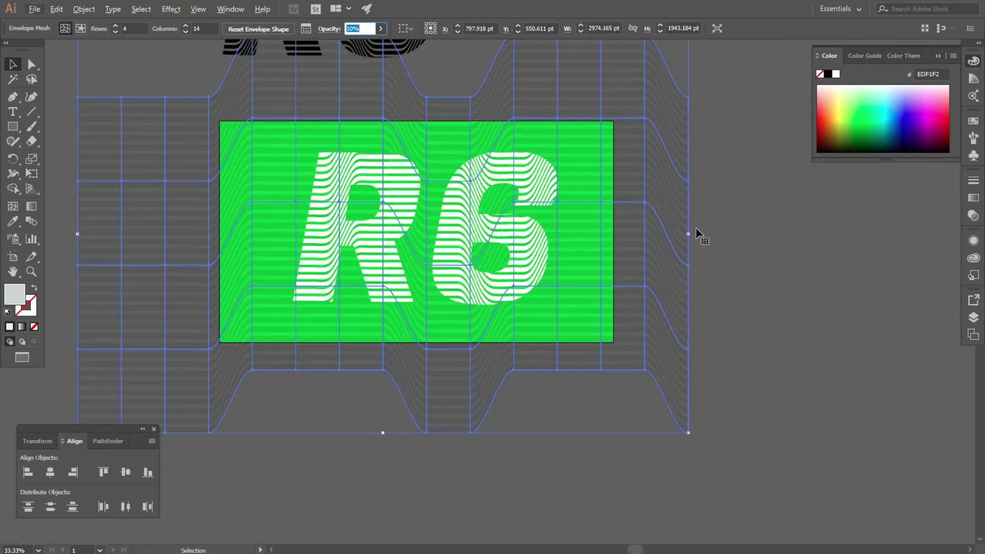
Rotate the wavy pattern about 22°, shift it right, and enlarge it past the artboard
click(752, 237)
click(641, 255)
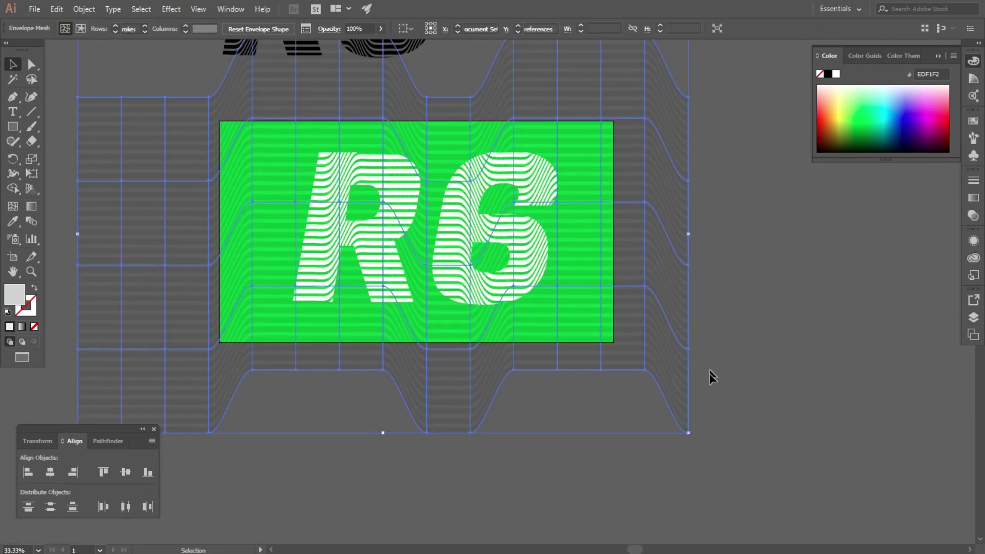
drag(692, 434, 651, 293)
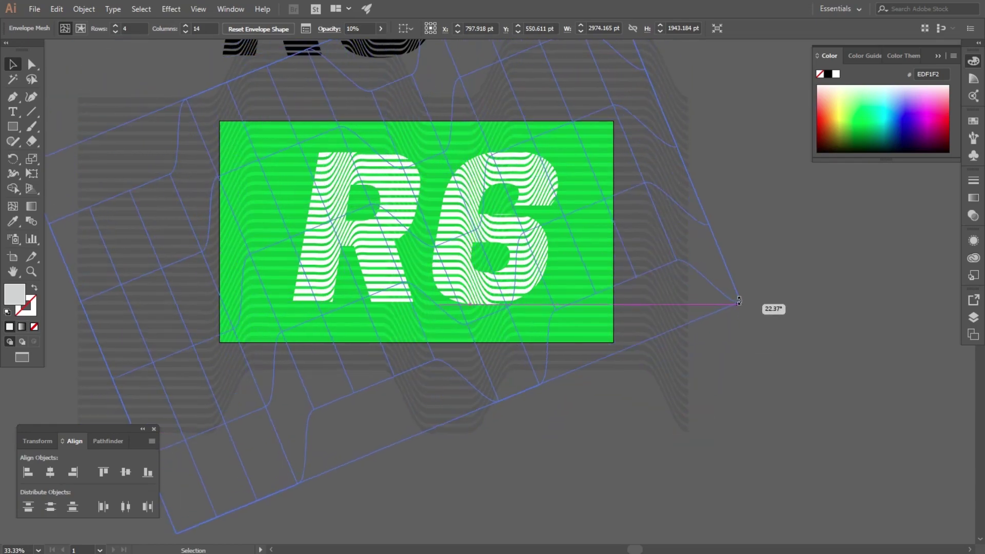
drag(603, 245, 640, 253)
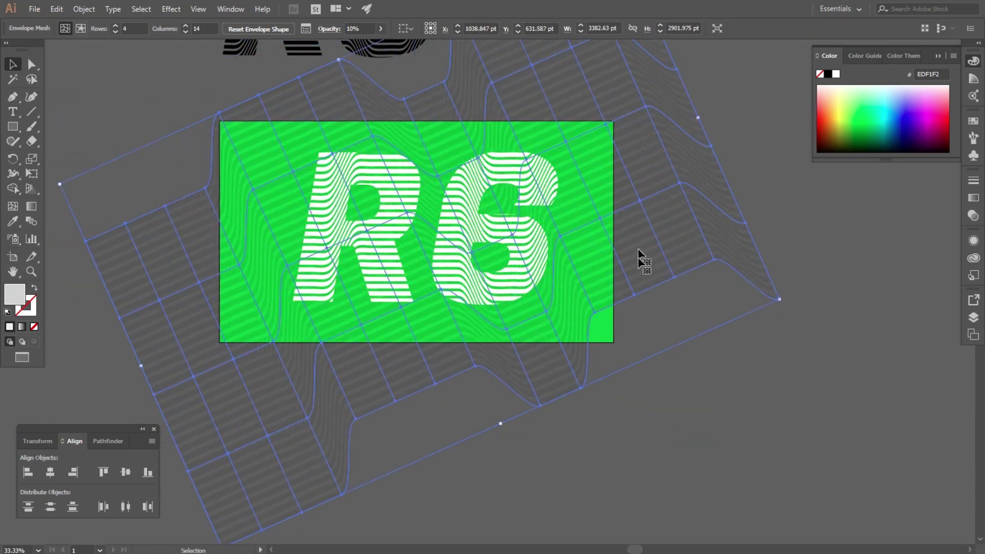
drag(503, 423, 629, 495)
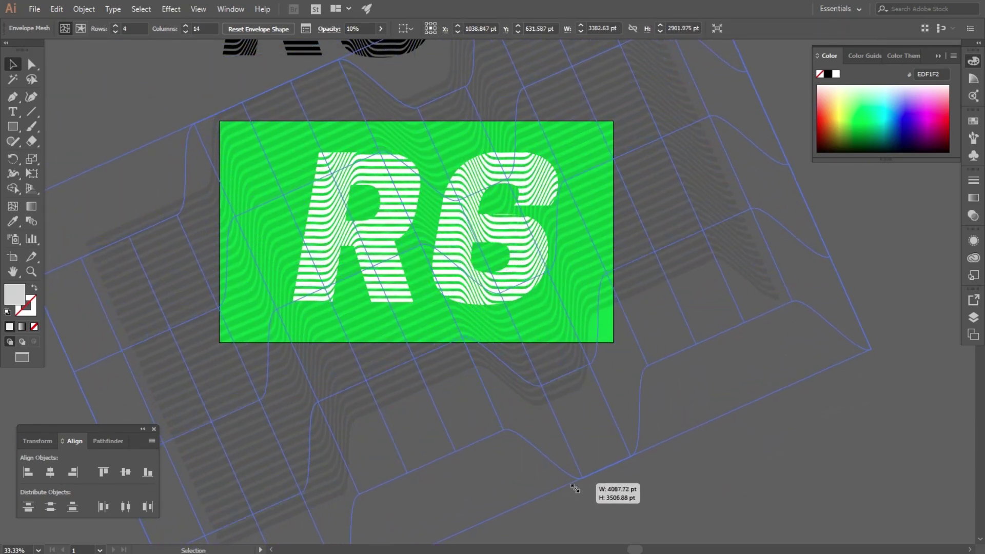
click(773, 458)
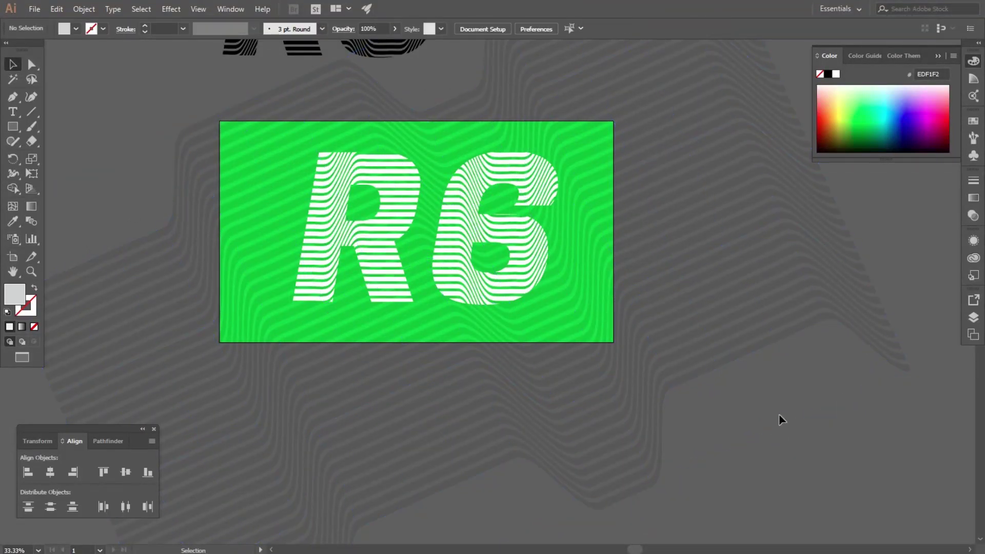
alt+scroll(431, 134, up, 1)
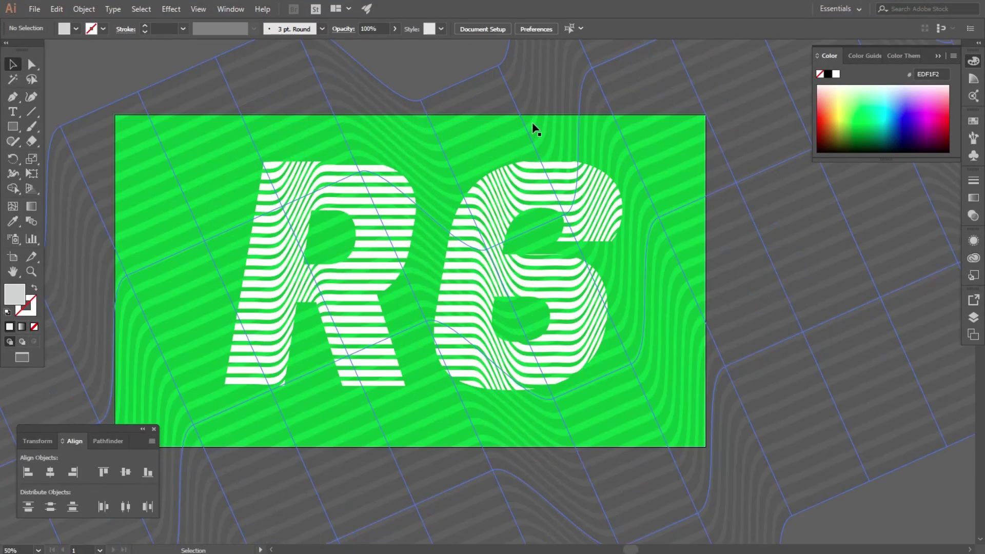
click(776, 383)
key(ctrl+shift+a)
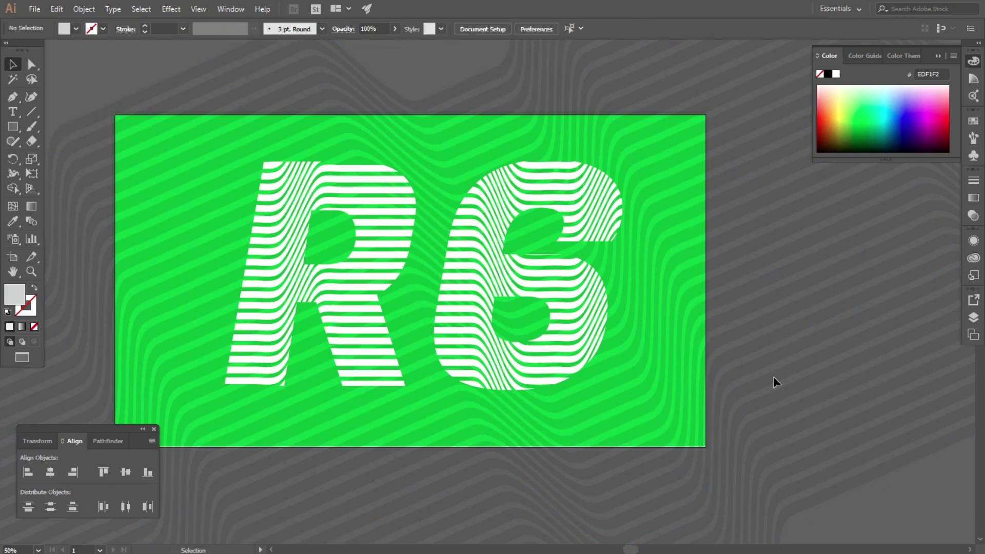